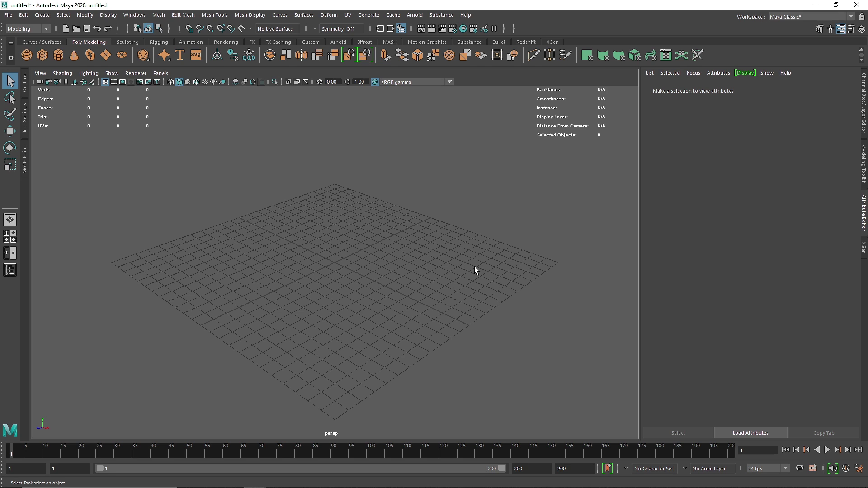
Step: Create a polygon plane near the grid centre and scale it into a rectangle about 5.5 wide and 9.4 long
click(105, 55)
click(337, 265)
key(w)
alt+drag(340, 255, 351, 245)
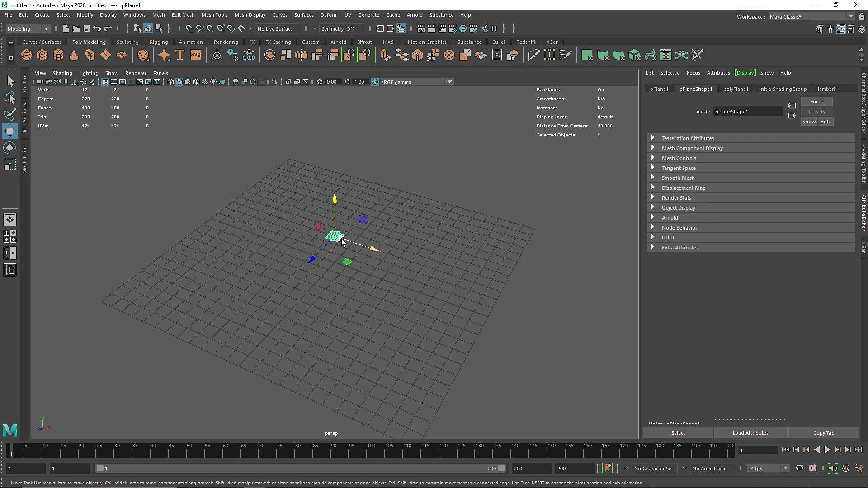
key(r)
drag(340, 239, 436, 255)
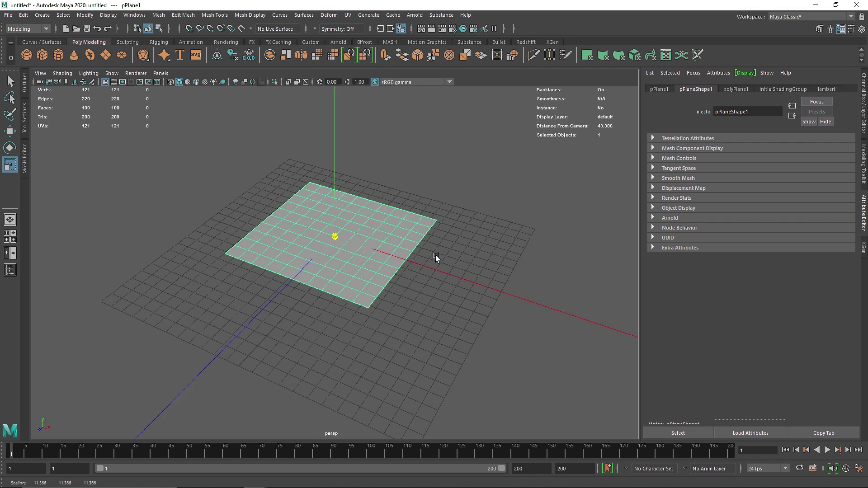
drag(313, 258, 304, 289)
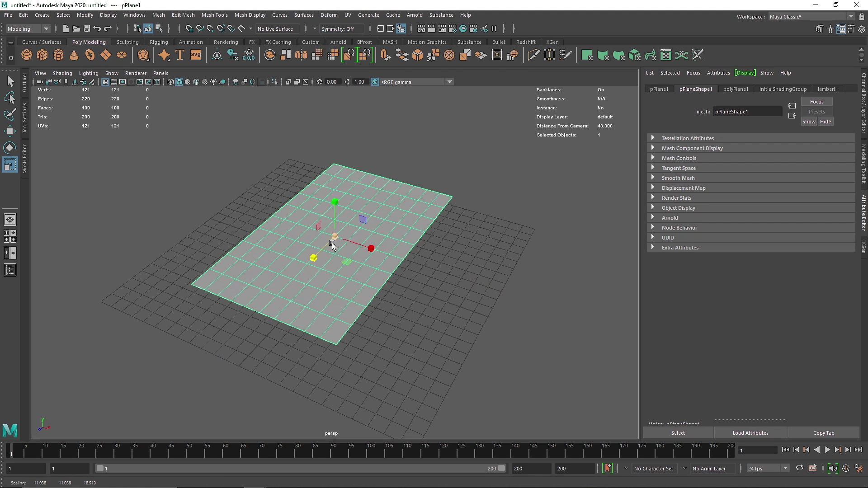
drag(321, 247, 259, 271)
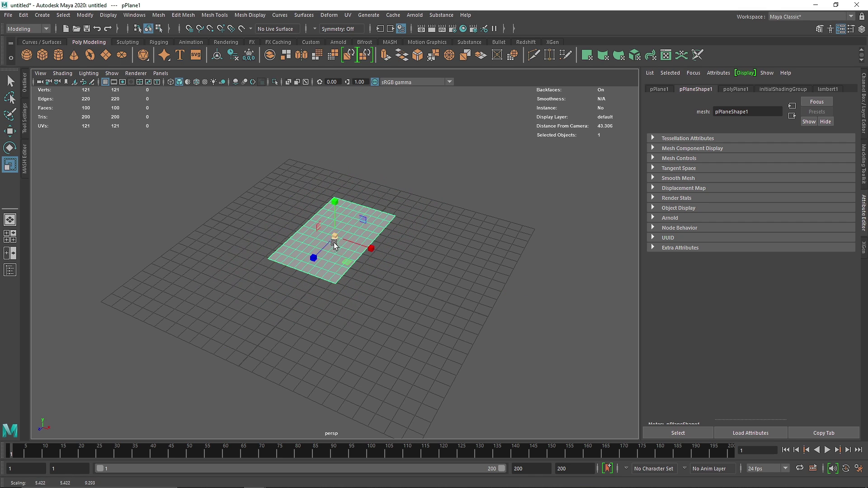
Step: Set the plane's width and height subdivisions to 1 each
key(f)
key(ctrl+a)
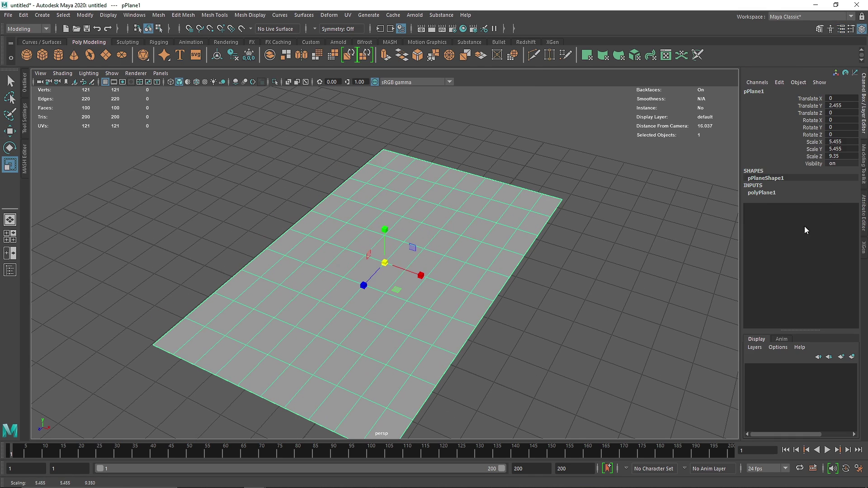
click(841, 214)
text(1)
key(Return)
click(841, 221)
text(1)
key(Return)
click(630, 231)
click(444, 246)
scroll(445, 246, down, 3)
alt+drag(389, 260, 429, 258)
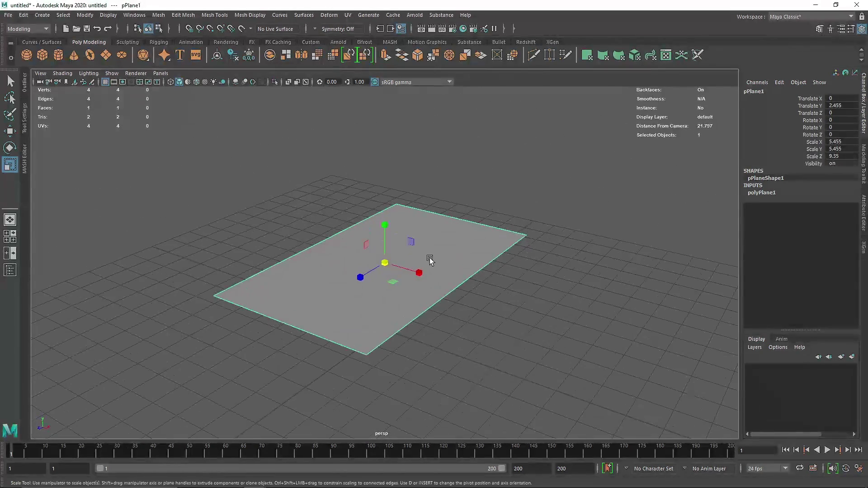
Step: Stand the plane upright by rotating it 90 degrees about X, and move it to about Y 4.98 and Z -2.12
key(e)
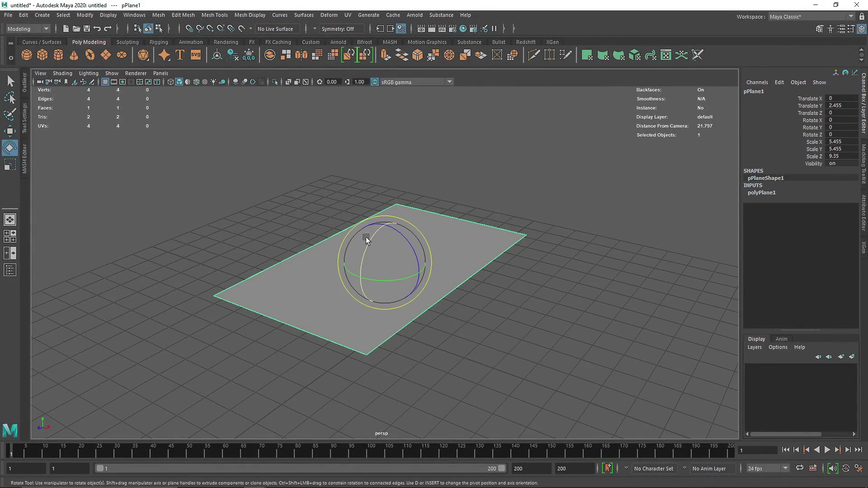
drag(365, 237, 357, 306)
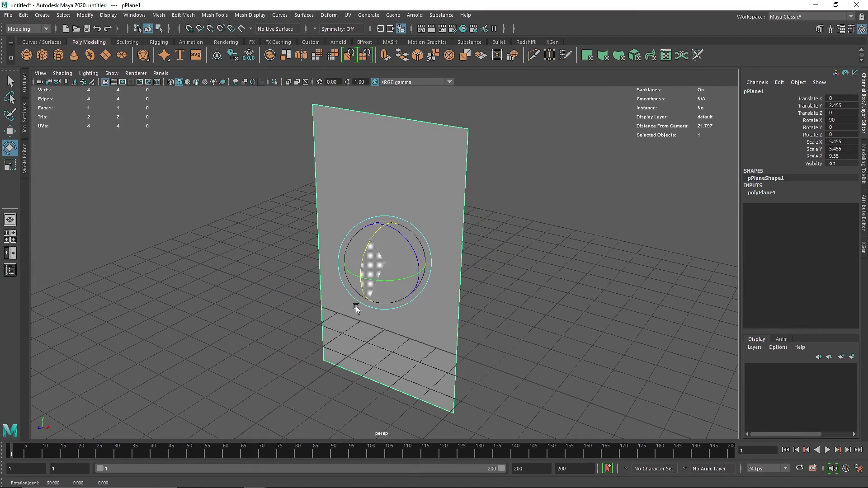
key(w)
drag(386, 235, 446, 184)
alt+right_drag(446, 184, 351, 263)
drag(352, 263, 377, 250)
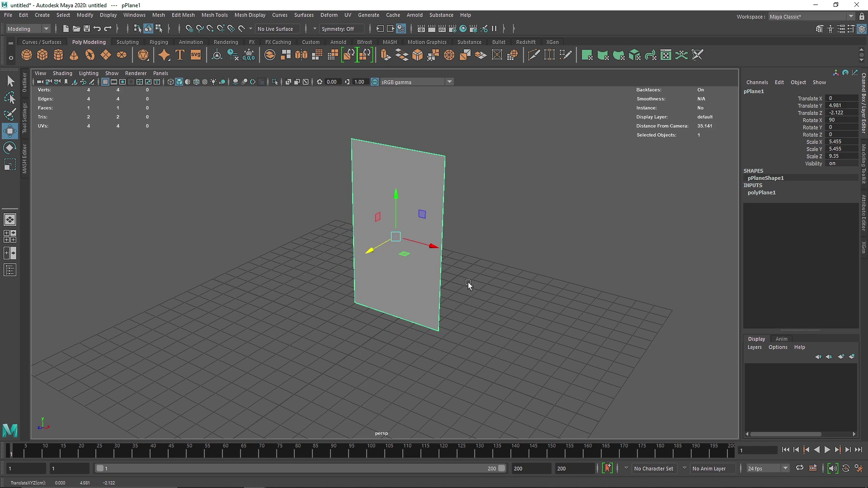
Step: Change the menu set to FX
click(27, 29)
click(29, 67)
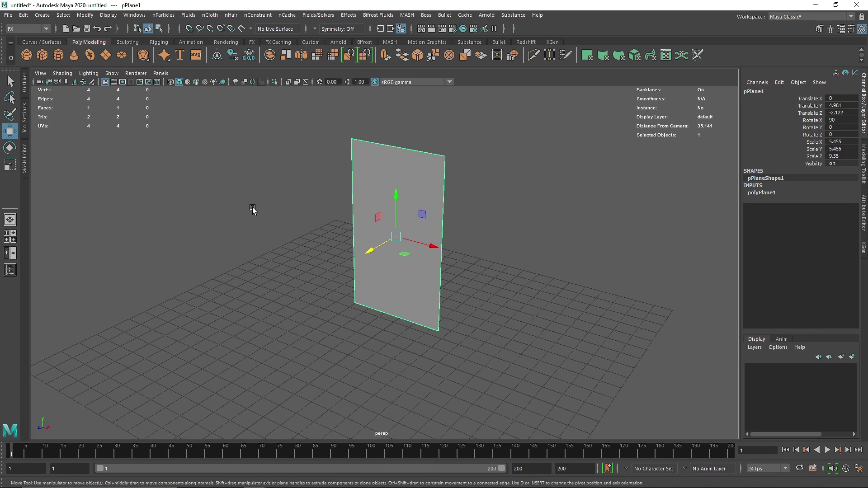
Step: Switch to Photoshop and desaturate the Mona Lisa image with a Hue/Saturation adjustment layer at saturation -100
key(alt+Tab)
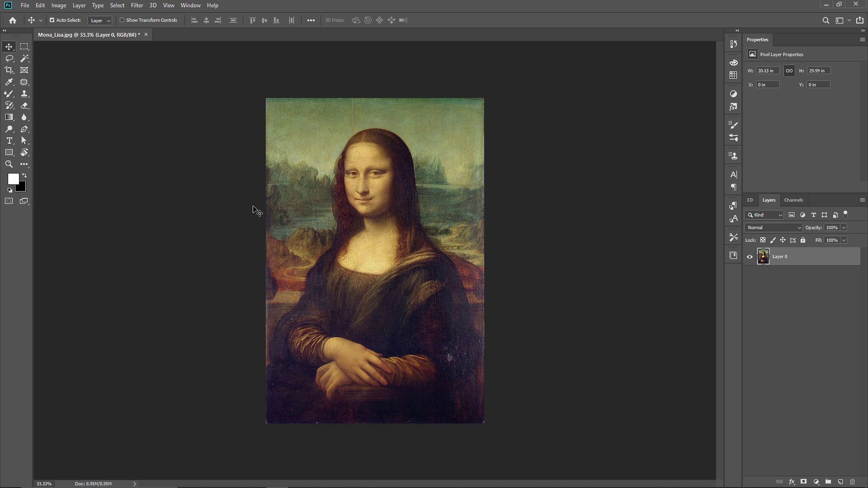
click(816, 482)
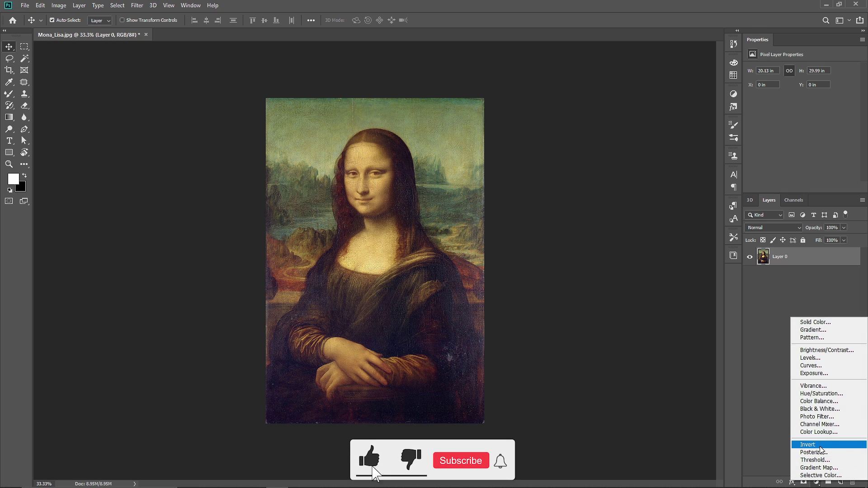
click(828, 394)
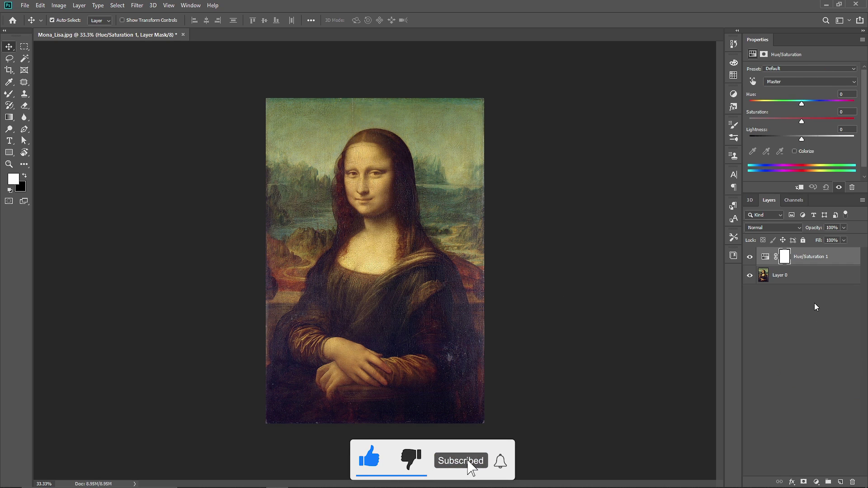
click(63, 5)
mouse_move(82, 29)
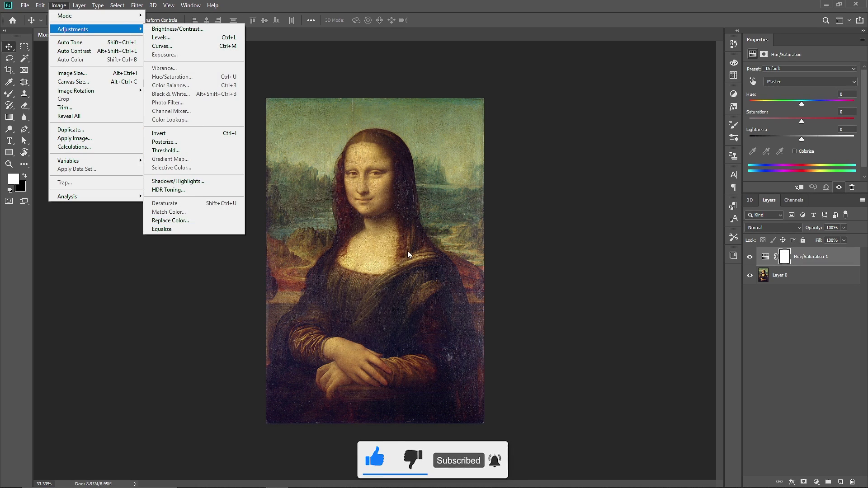
click(794, 290)
click(784, 257)
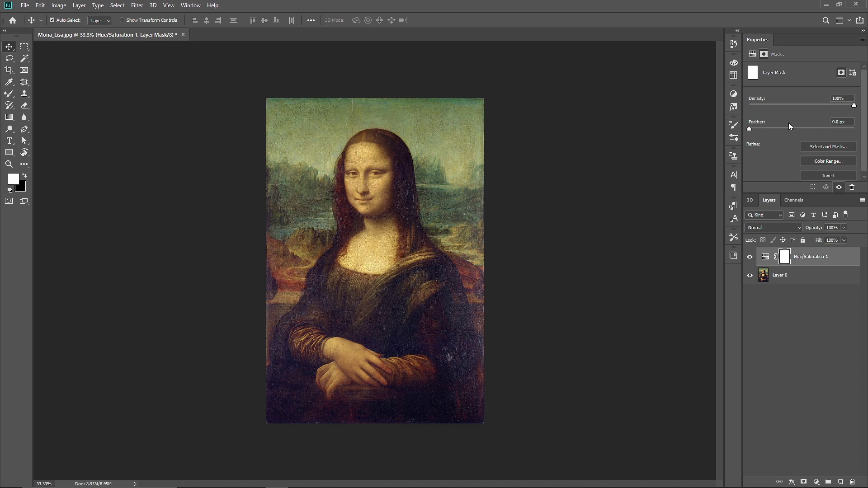
click(753, 54)
drag(798, 121, 749, 122)
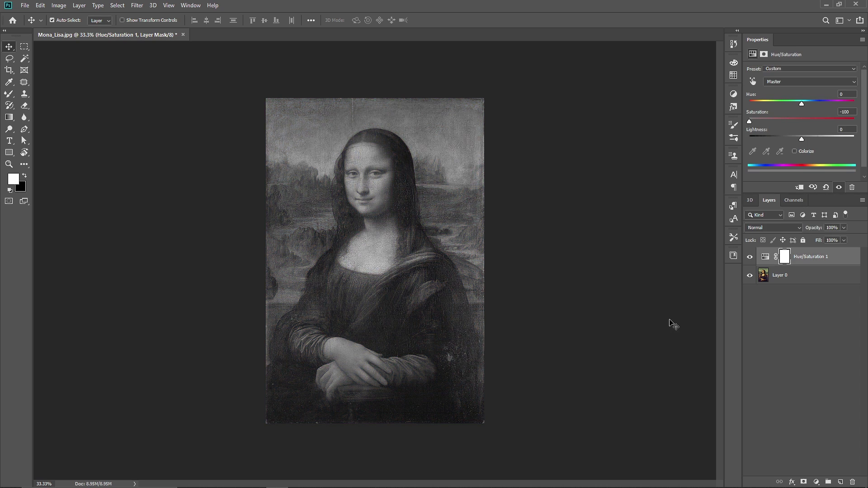
Step: Add a Levels adjustment layer and increase the image's contrast by bringing the white and black input points inward
click(816, 482)
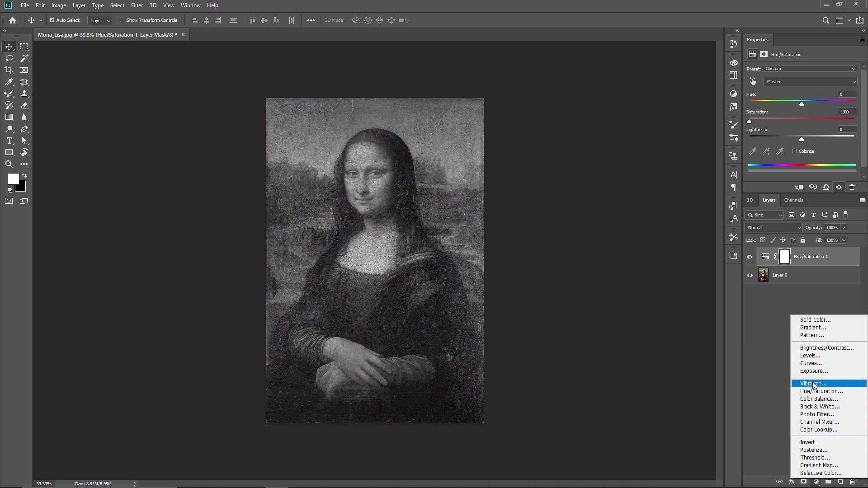
click(815, 357)
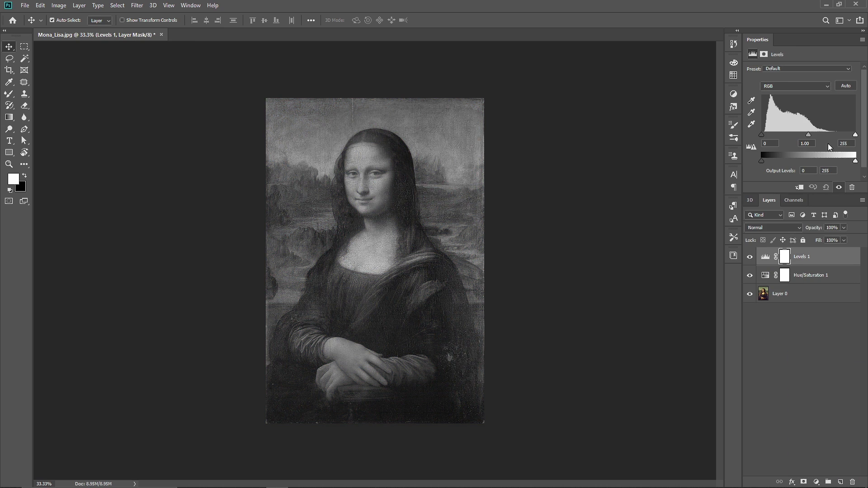
drag(855, 135, 823, 135)
drag(761, 134, 790, 137)
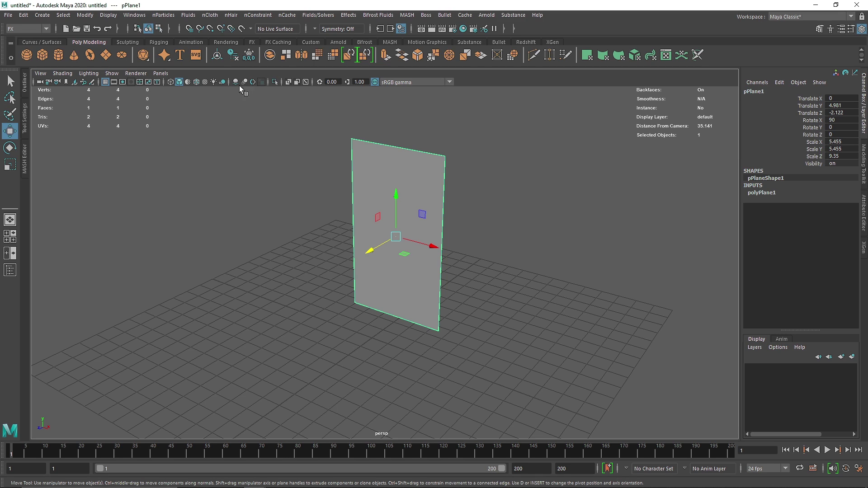
Step: In Maya, emit nParticles from the upright plane, show the emitter's attributes and play the simulation
click(164, 15)
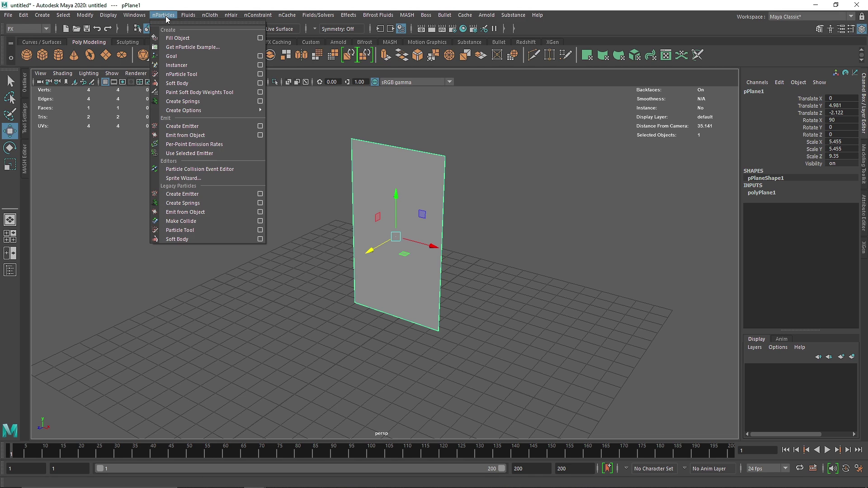
click(208, 137)
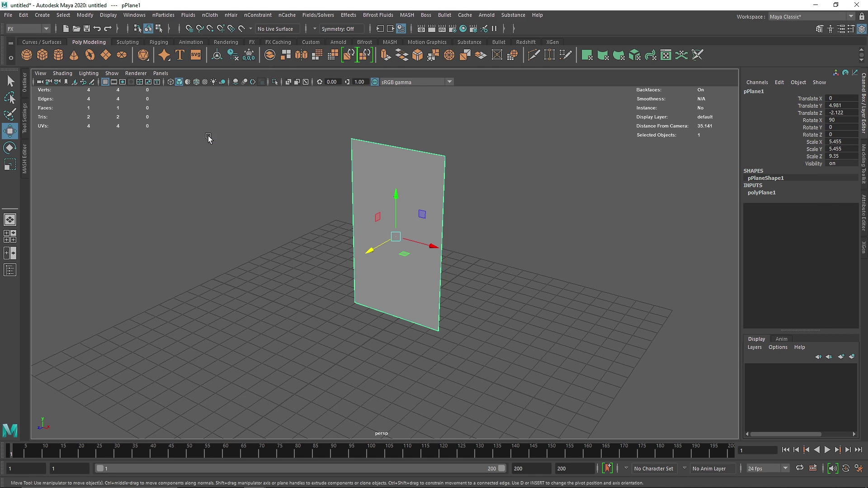
key(ctrl+a)
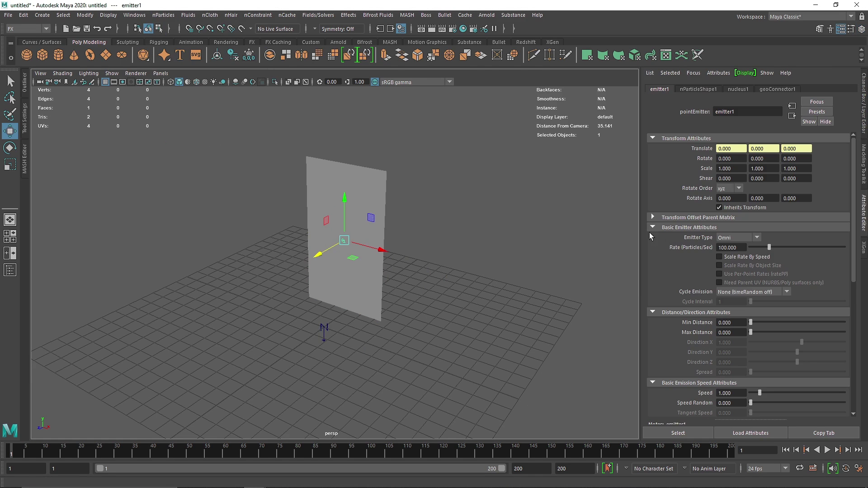
click(827, 450)
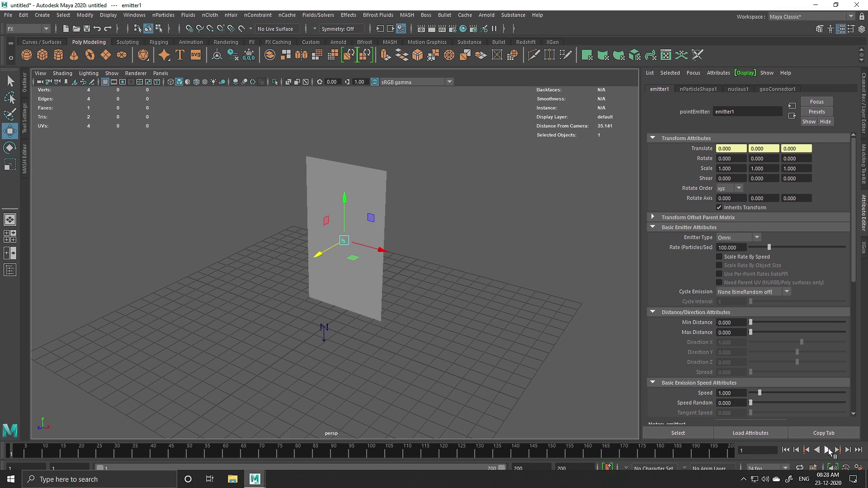
click(827, 451)
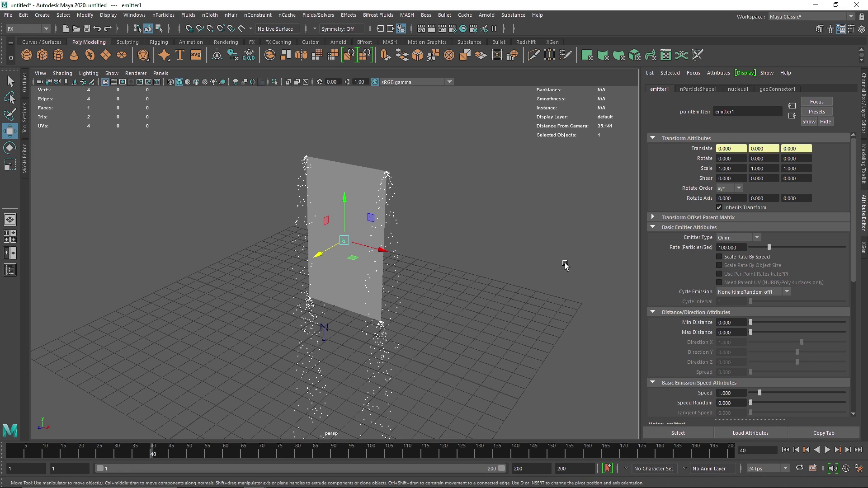
Step: Set the emitter type to Surface and replay the simulation from the first frame to check the emission
click(748, 238)
click(739, 265)
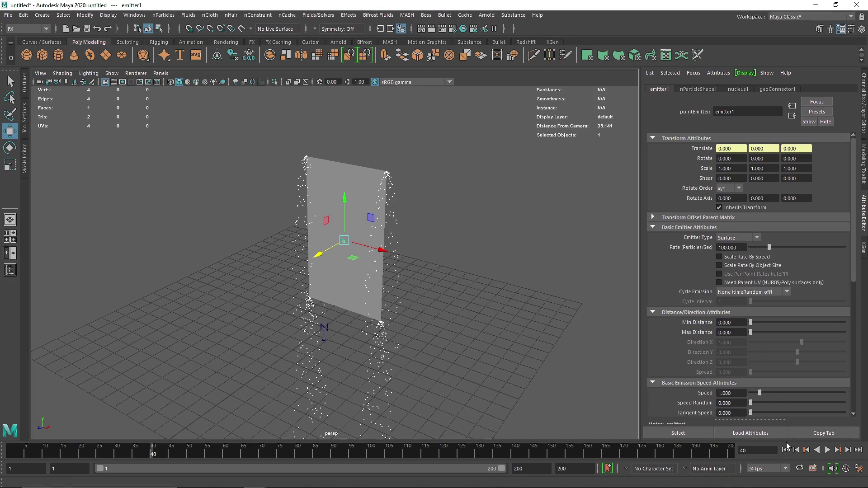
click(786, 451)
click(827, 451)
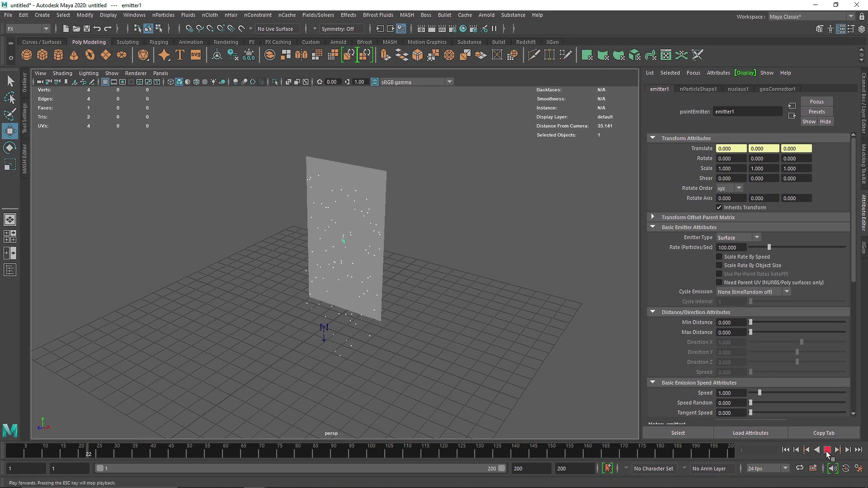
click(827, 451)
mouse_move(456, 324)
alt+mouse_down()
mouse_move(397, 316)
mouse_move(617, 285)
mouse_move(563, 333)
mouse_move(416, 326)
mouse_move(443, 325)
alt+mouse_up()
alt+right_drag(444, 326, 420, 313)
alt+drag(420, 313, 417, 292)
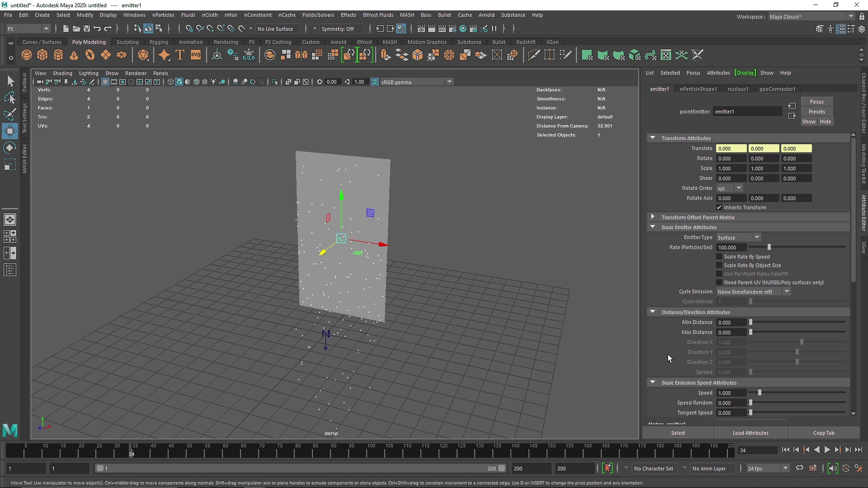
Step: Connect a File texture to the emitter's Particle Color and turn on textured viewport display
scroll(665, 348, down, 10)
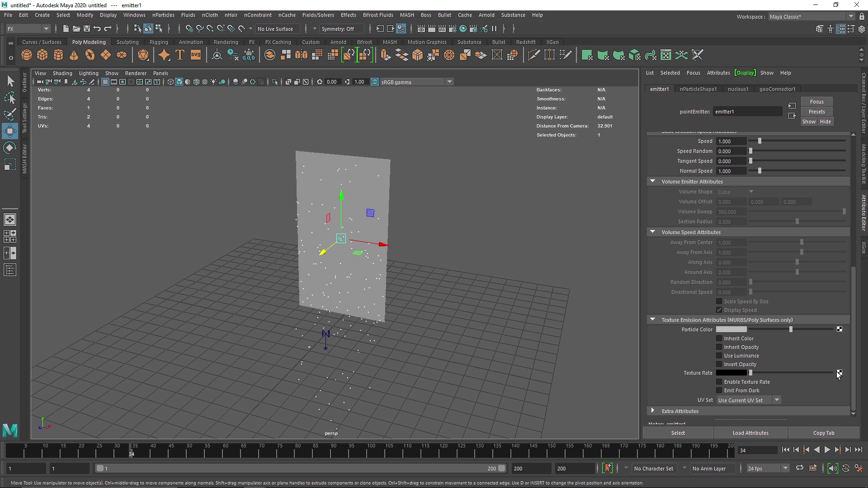
click(840, 330)
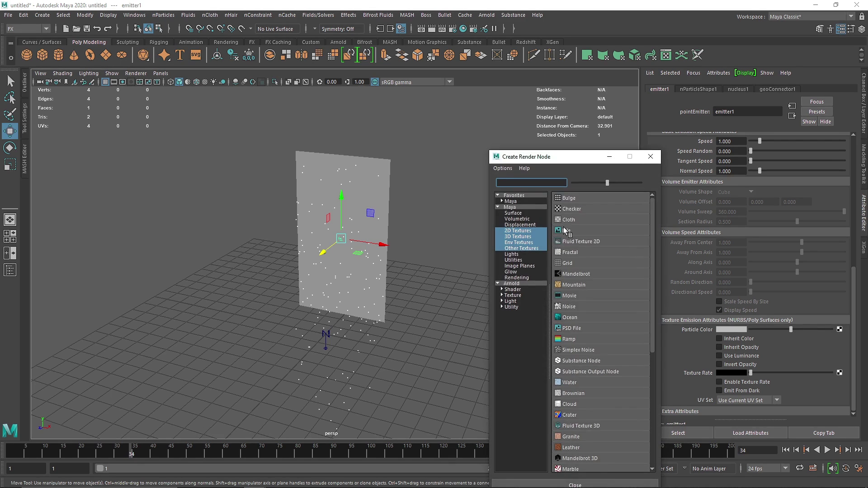
click(564, 229)
click(401, 347)
key(6)
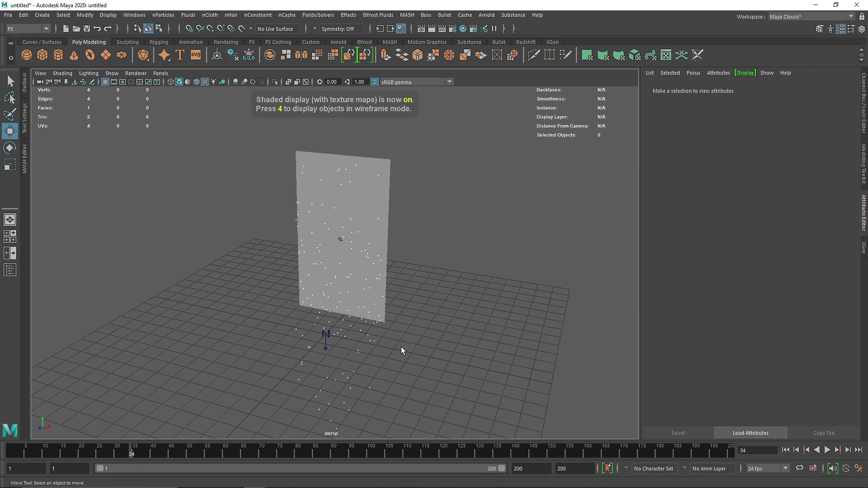
Step: Connect a File texture using Mona_Lisa_Bump.jpg to the emitter's Texture Rate, and return to the emitter's texture emission attributes
click(337, 400)
click(662, 90)
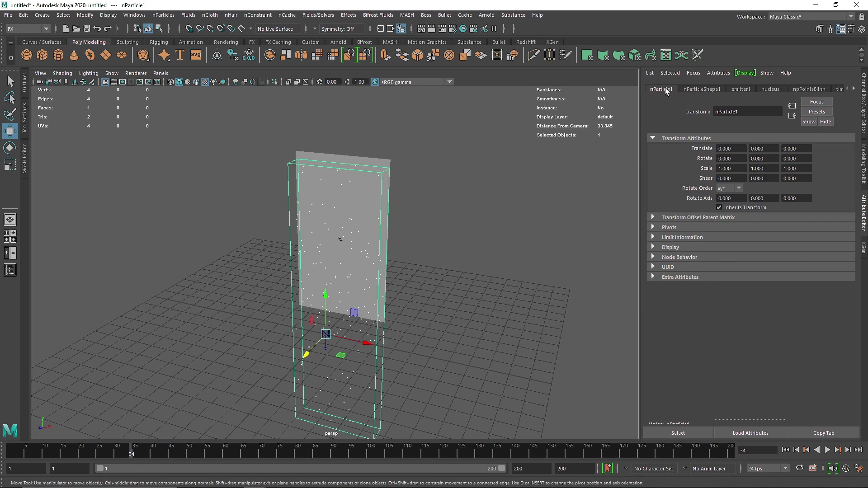
click(736, 96)
scroll(706, 317, down, 1)
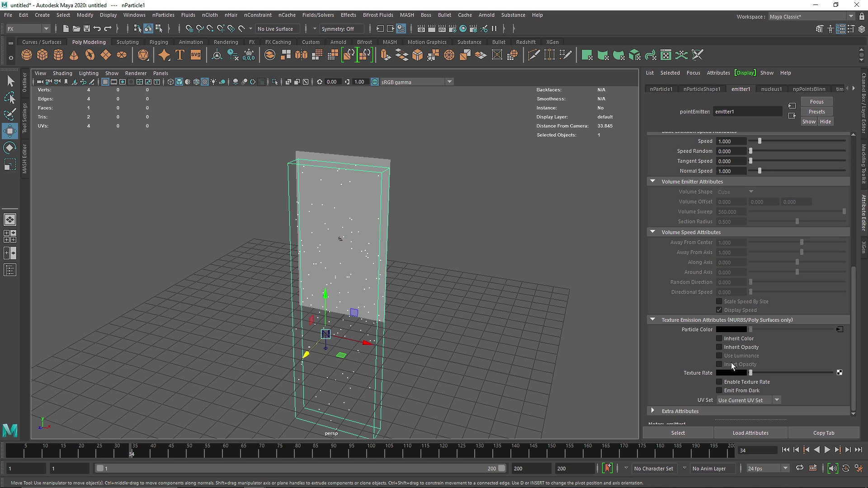
click(840, 374)
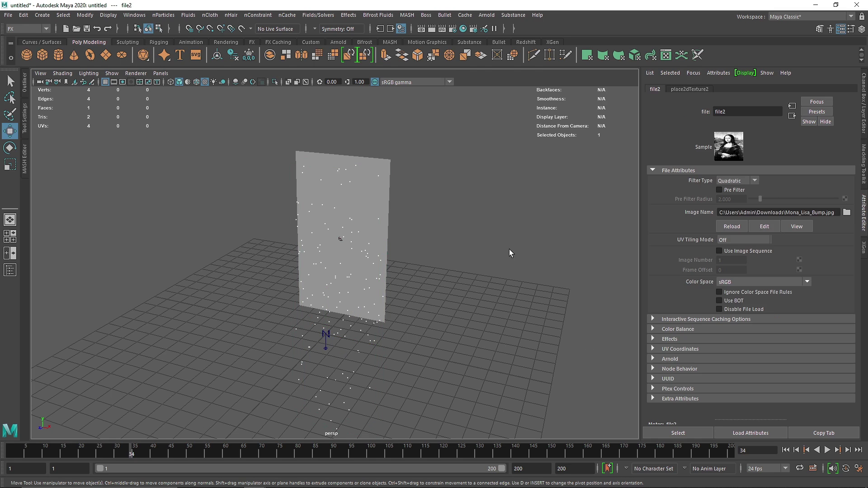
key(ctrl+z)
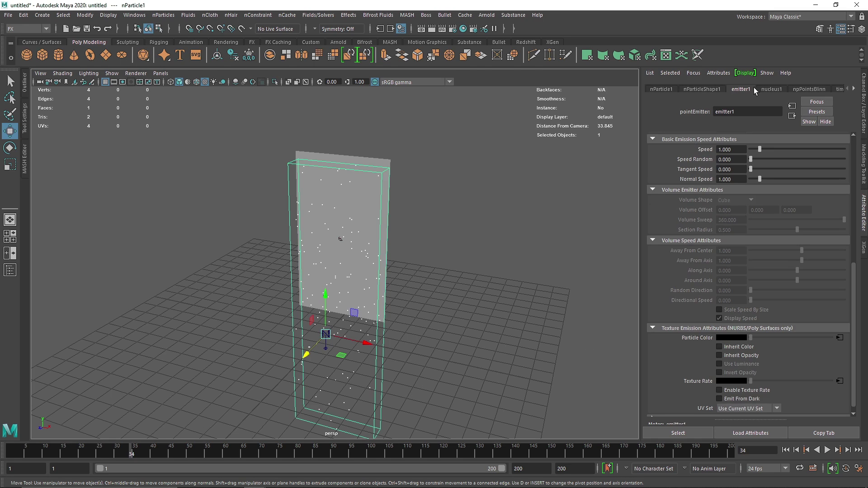
scroll(685, 334, down, 1)
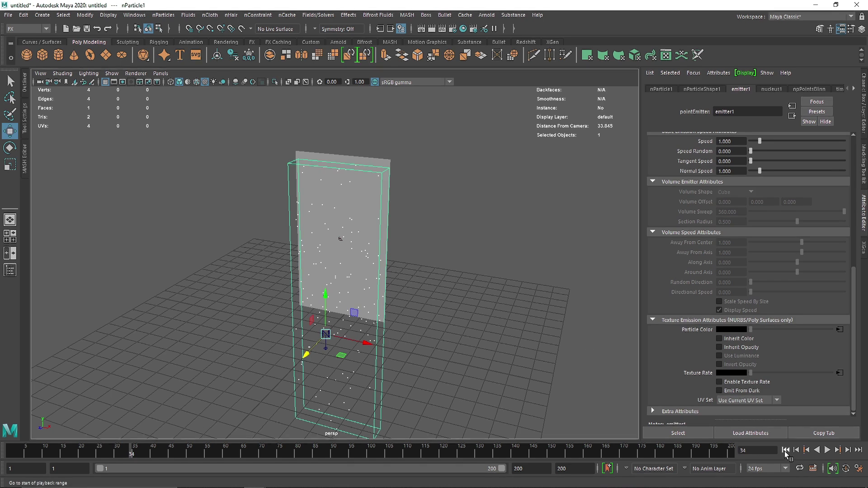
Step: Replay the simulation from the first frame to check the particle emission with both textures connected
click(785, 450)
click(827, 450)
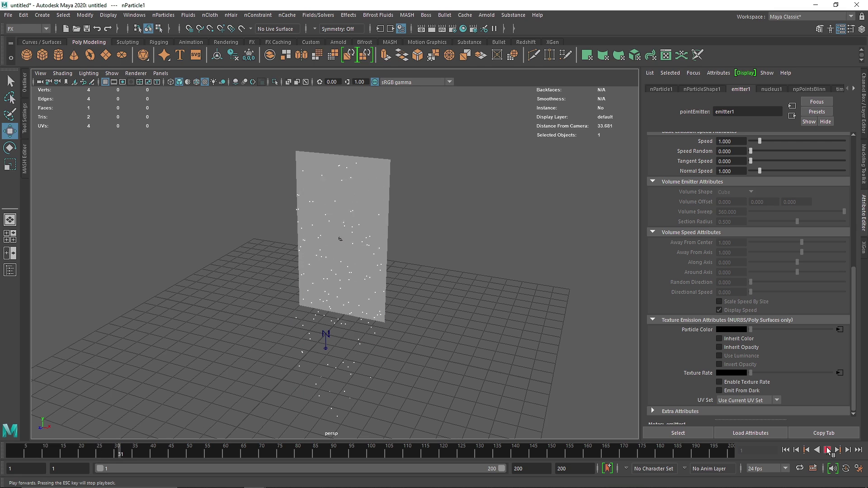
click(827, 450)
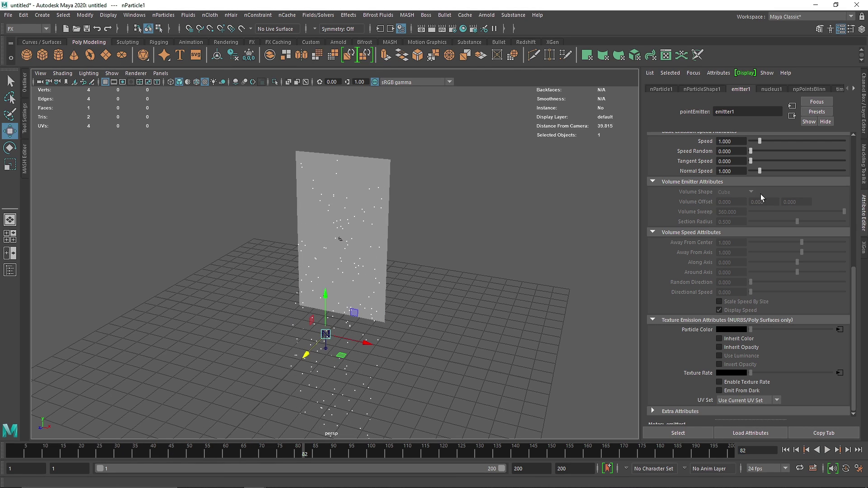
Step: Add a per-particle colour attribute to nParticleShape1 through its dynamic attributes
click(697, 89)
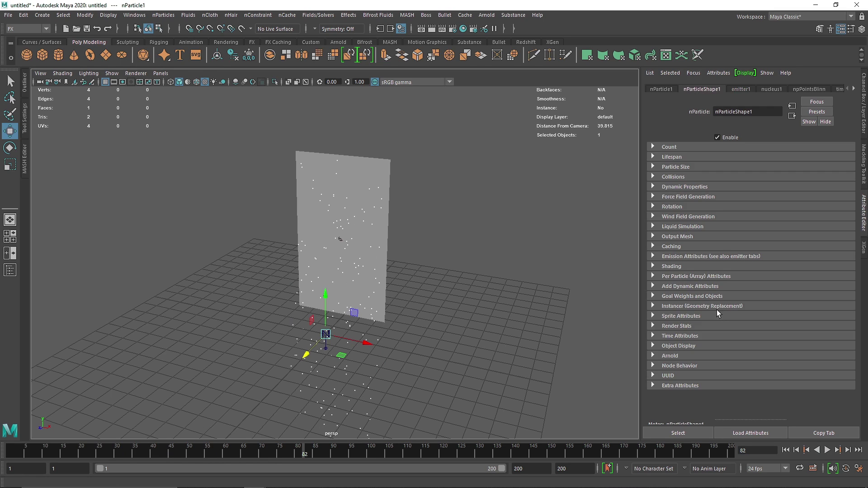
click(682, 277)
click(679, 276)
click(677, 283)
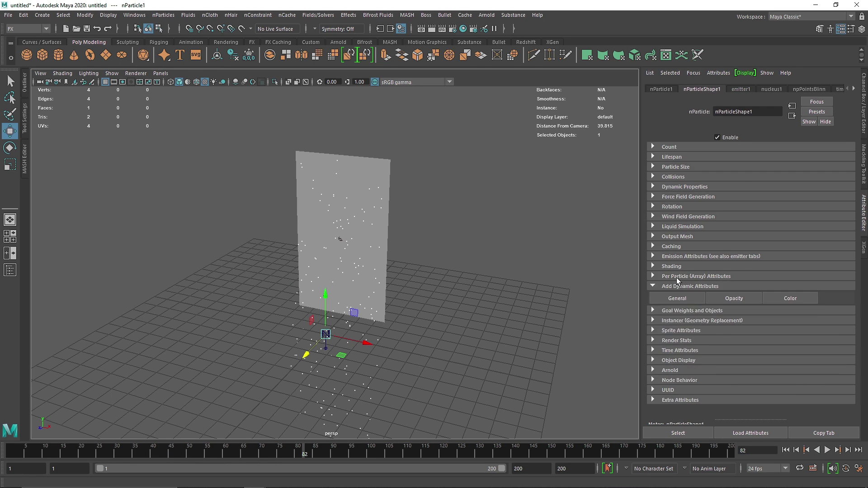
click(676, 276)
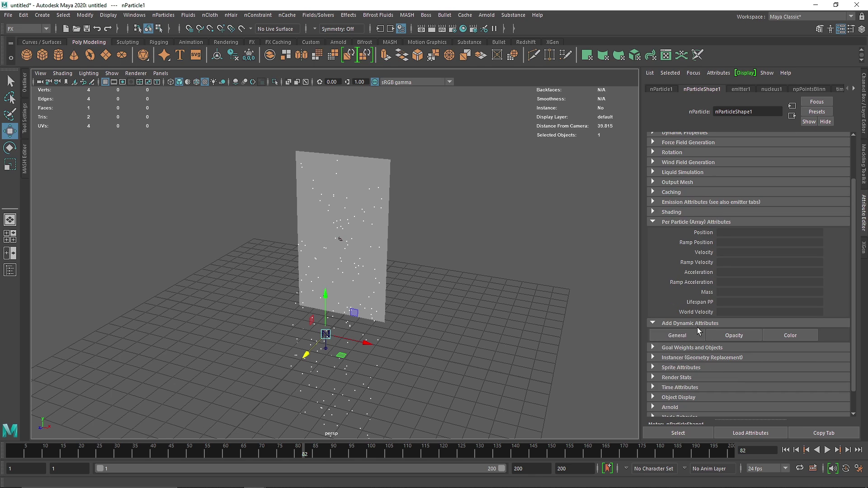
click(809, 336)
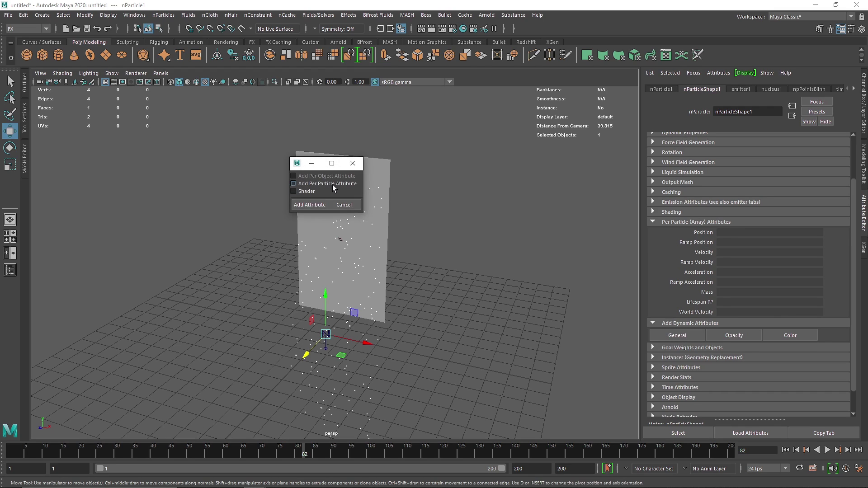
drag(362, 183, 394, 183)
drag(329, 165, 460, 134)
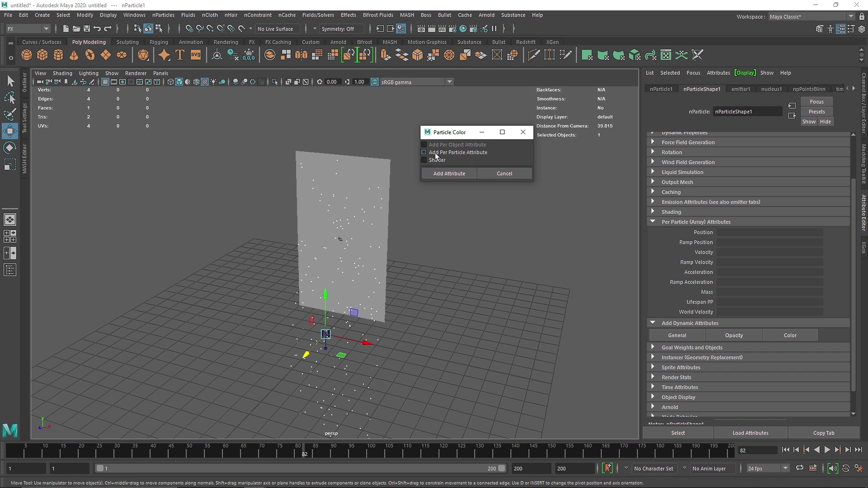
click(447, 171)
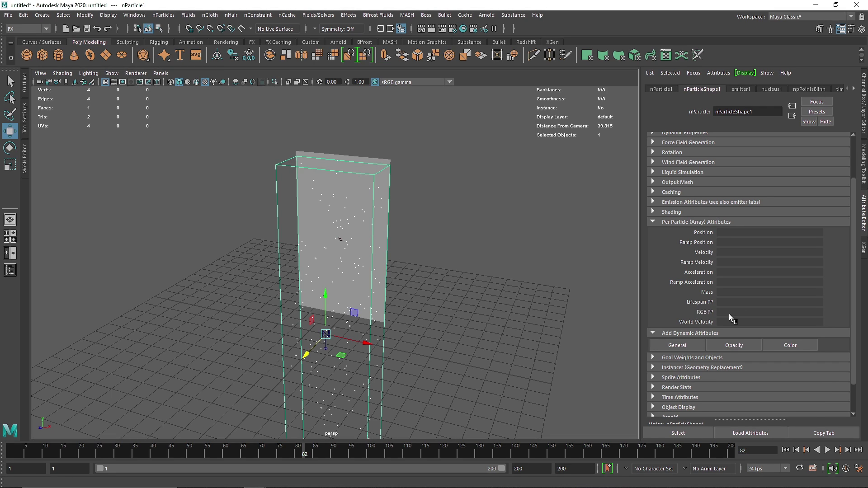
Step: Add a per-particle opacity attribute to nParticleShape1
click(747, 343)
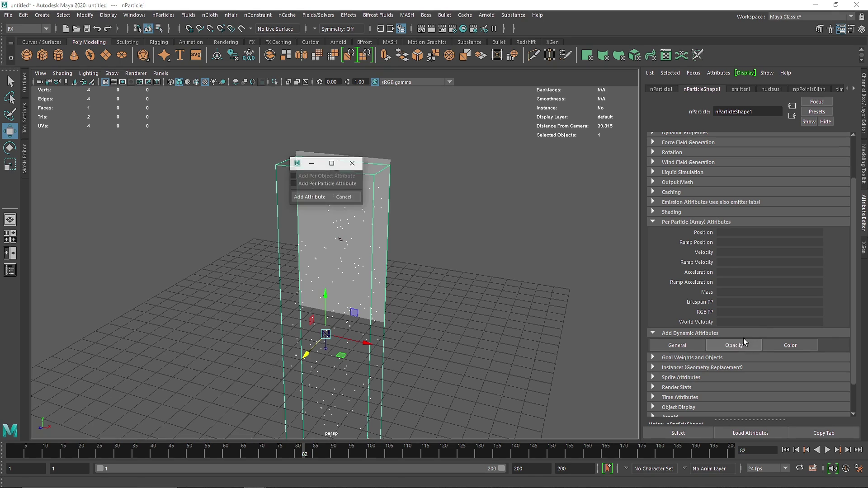
click(299, 184)
click(300, 197)
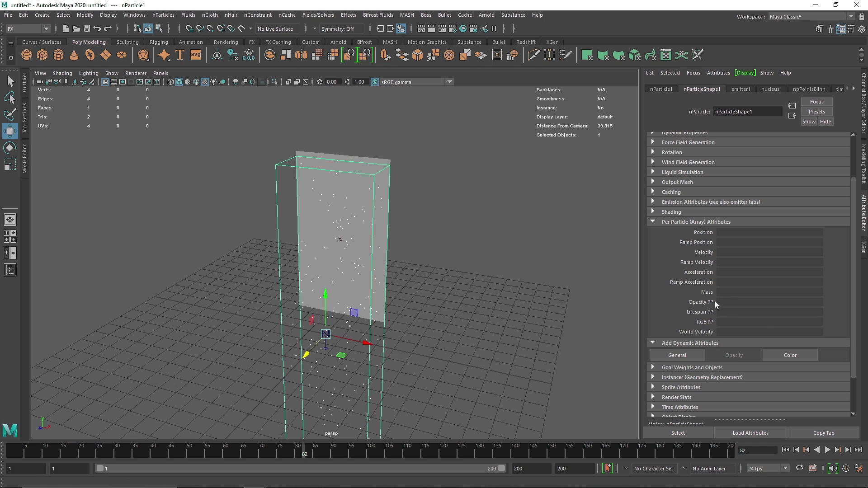
right_click(731, 301)
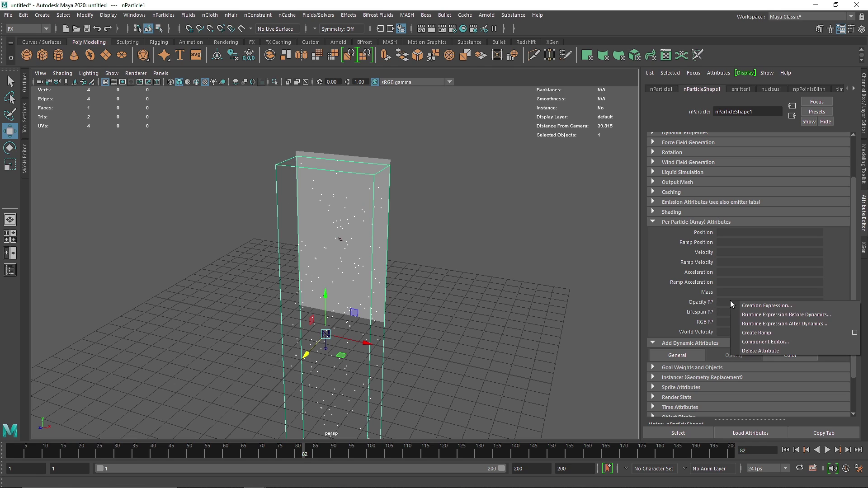
click(591, 297)
drag(468, 376, 361, 436)
Step: Replay the simulation from the first frame to check the particles with the per-particle attributes added
click(790, 451)
click(826, 451)
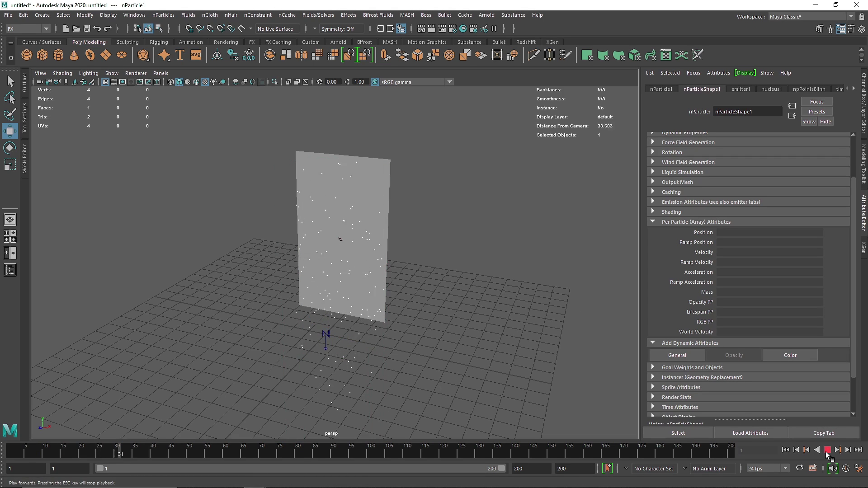
click(826, 450)
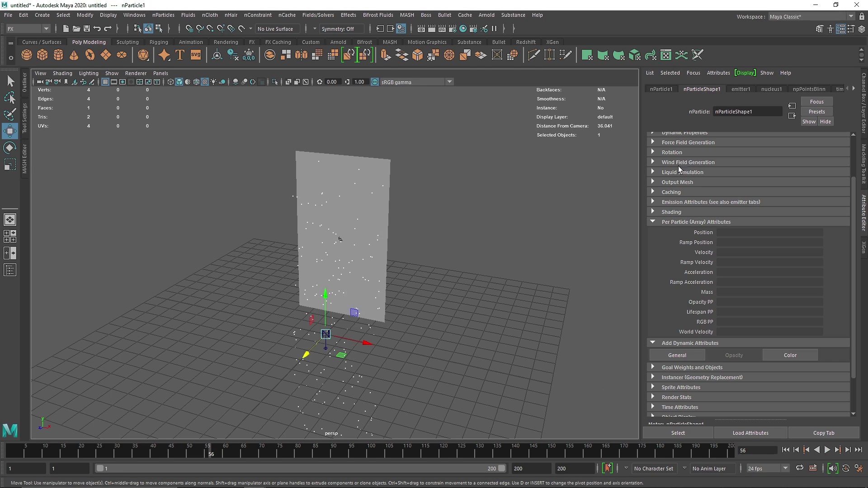
Step: Enable Inherit Color and Inherit Opacity in emitter1's texture emission attributes, and replay the simulation
click(741, 89)
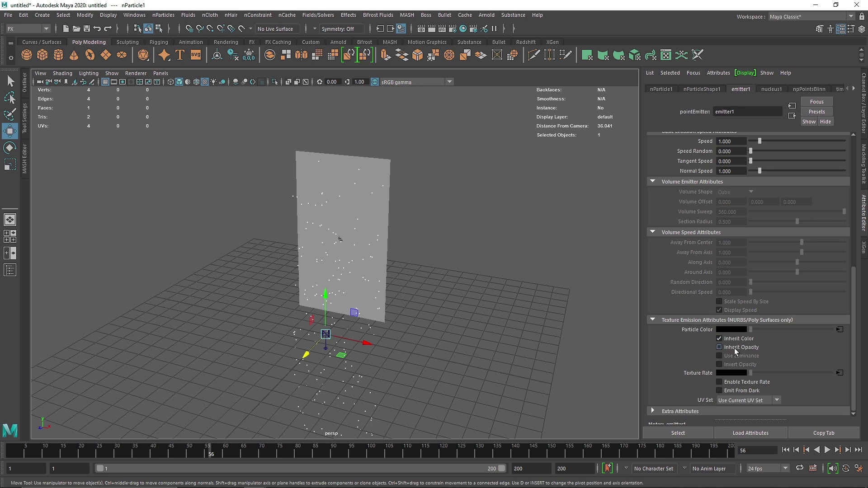
click(719, 347)
click(785, 450)
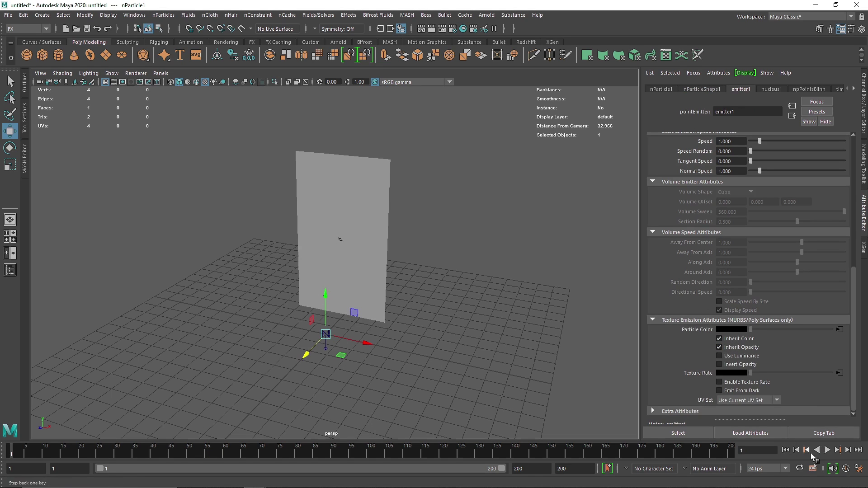
click(827, 450)
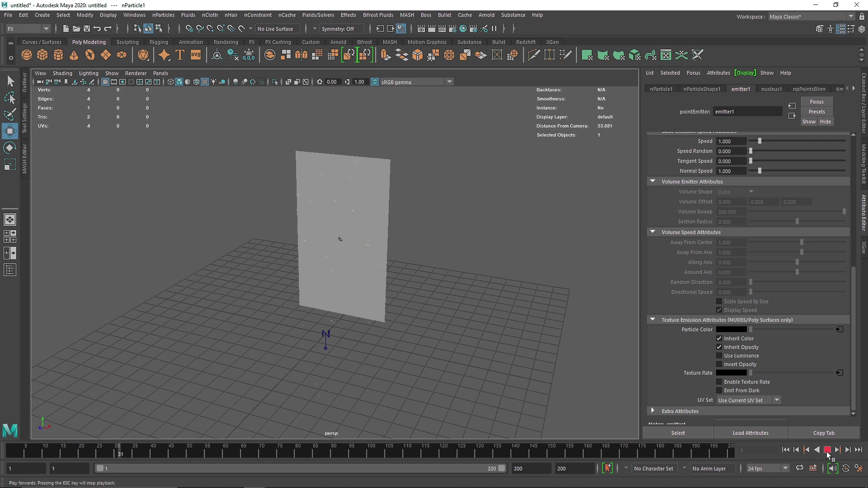
click(826, 450)
Step: Set the emitter's rate to 1000 particles per second and replay the simulation from the first frame
scroll(387, 345, up, 3)
alt+drag(333, 302, 369, 339)
scroll(364, 325, down, 3)
scroll(671, 311, up, 5)
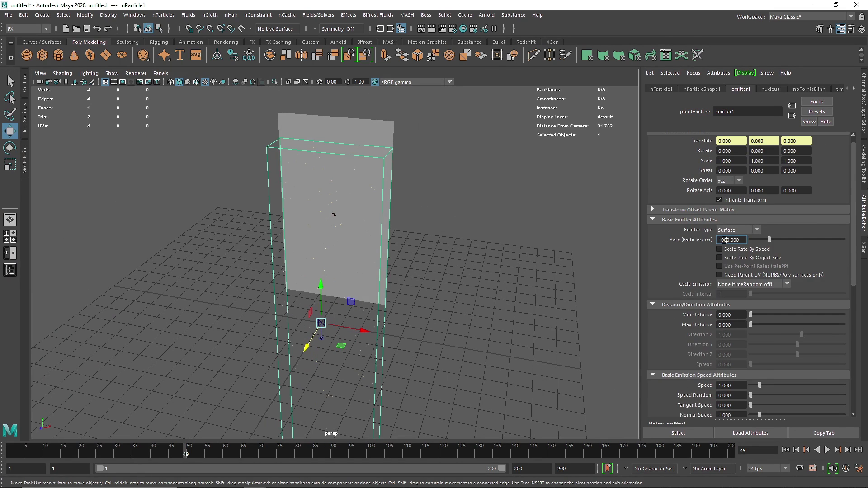
click(785, 450)
click(827, 451)
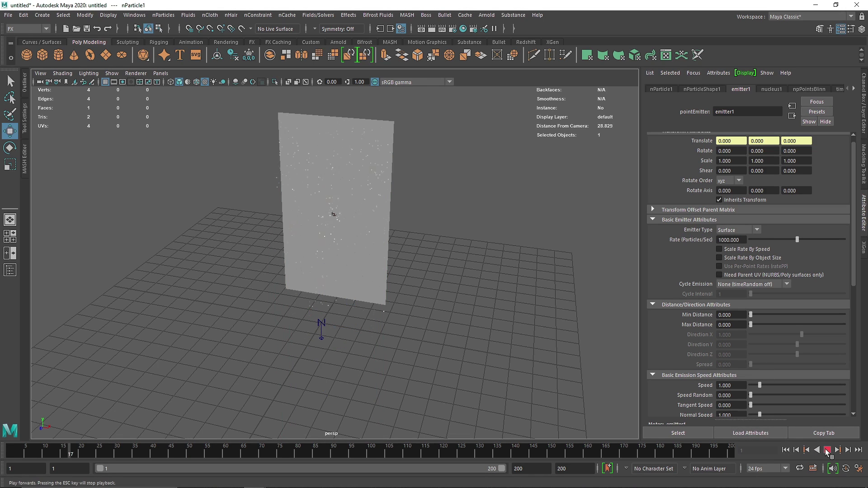
click(827, 451)
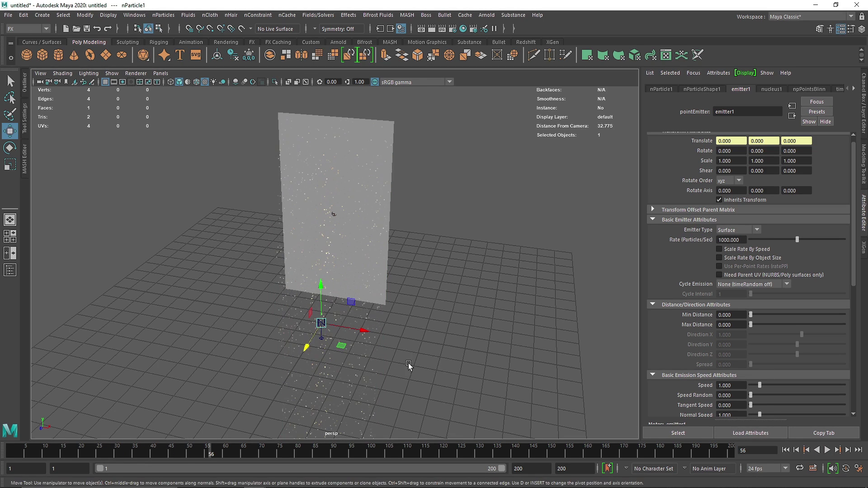
Step: Set the gravity of nucleus1 to 0 and replay the simulation, viewing the plane from the front
alt+drag(378, 352, 422, 353)
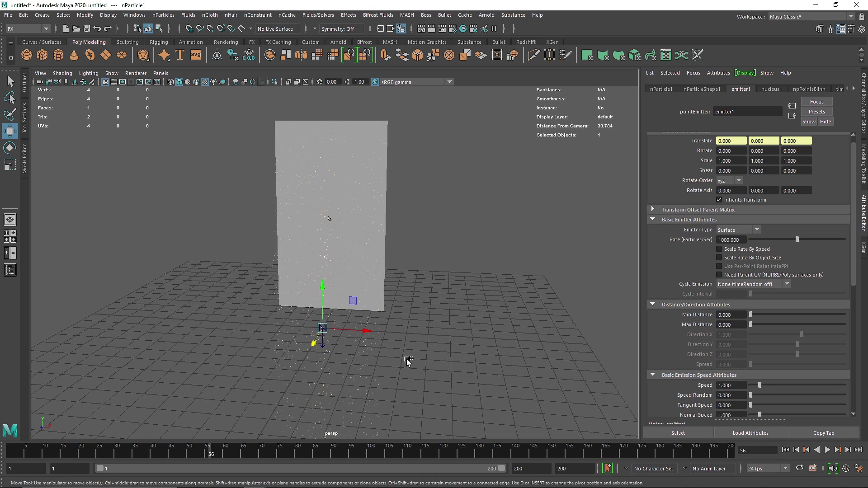
click(771, 89)
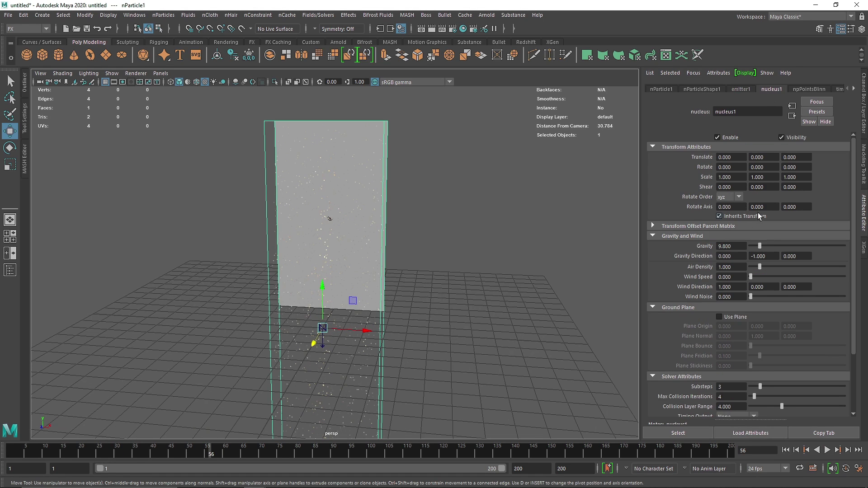
click(827, 451)
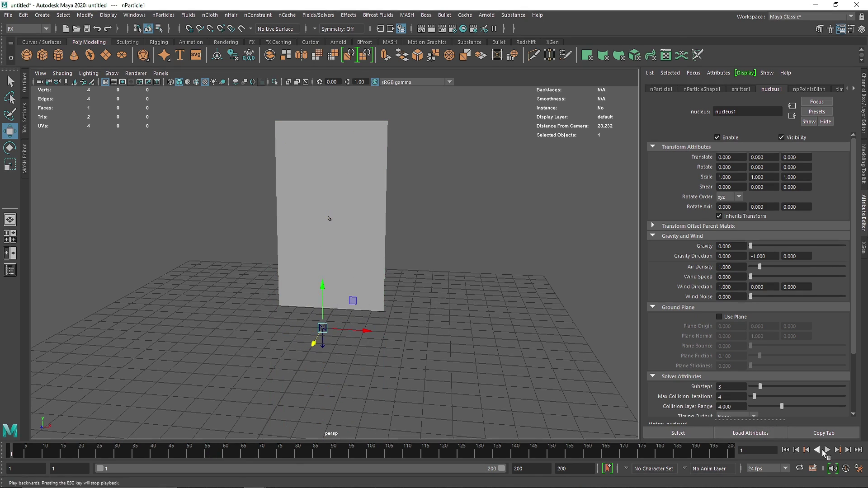
click(827, 450)
click(827, 450)
click(826, 451)
alt+drag(457, 296, 442, 255)
alt+drag(386, 241, 407, 246)
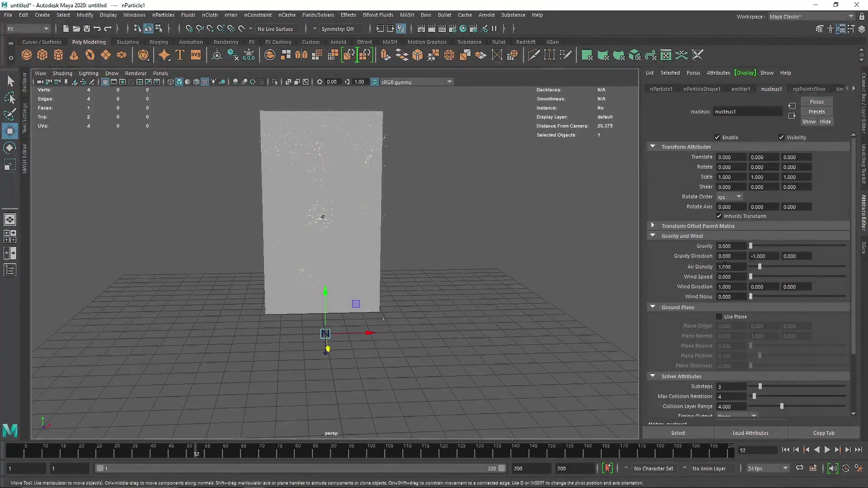
Step: Raise the emitter's rate to 10000 particles per second and replay the simulation to inspect the particle image
click(732, 89)
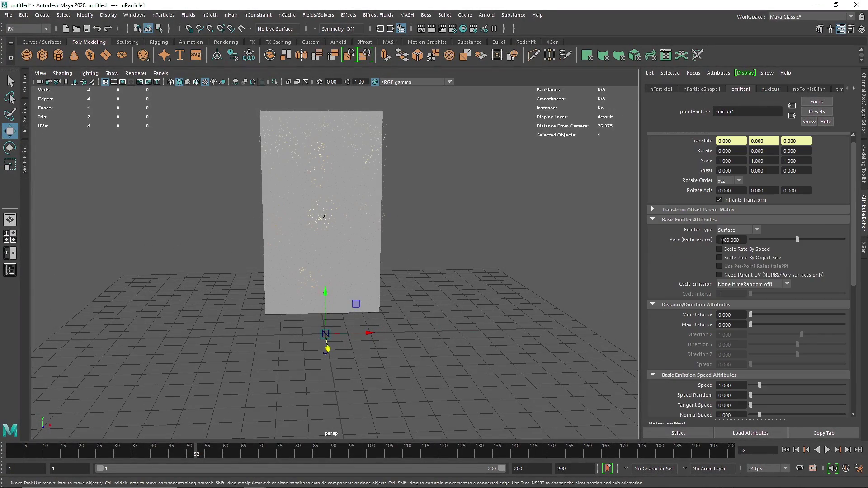
key(Return)
click(827, 450)
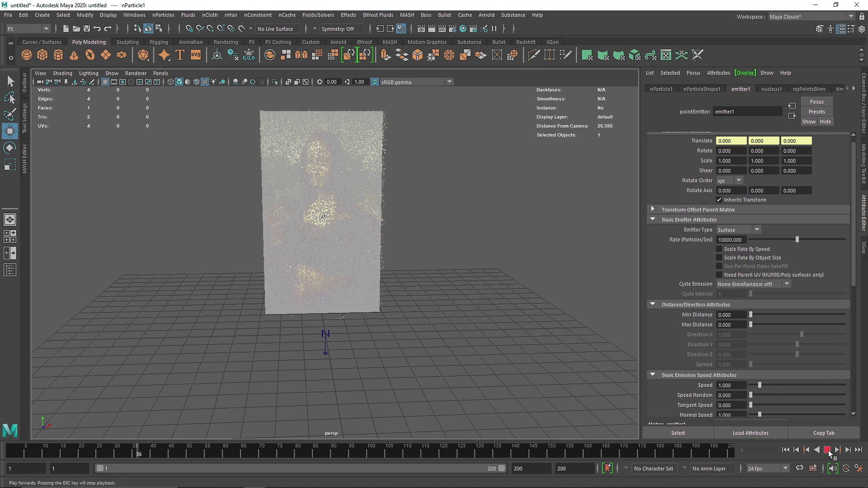
alt+drag(393, 294, 364, 284)
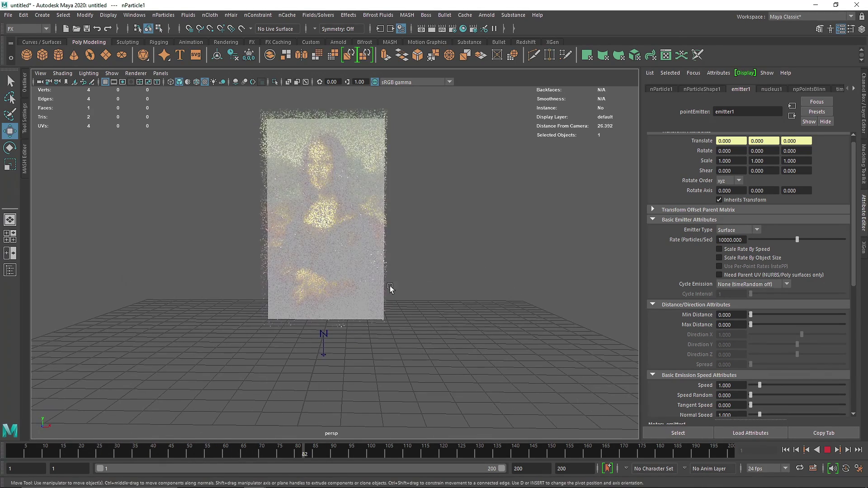
click(827, 451)
Step: Return to the first frame and assign a new Arnold aiStandardSurface material to the plane
alt+drag(508, 316, 438, 294)
key(alt+shift+v)
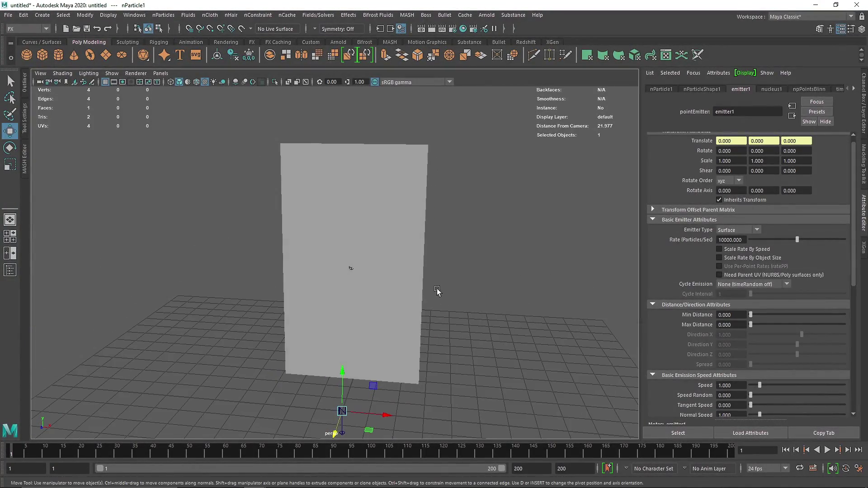
click(413, 212)
right_drag(388, 190, 398, 422)
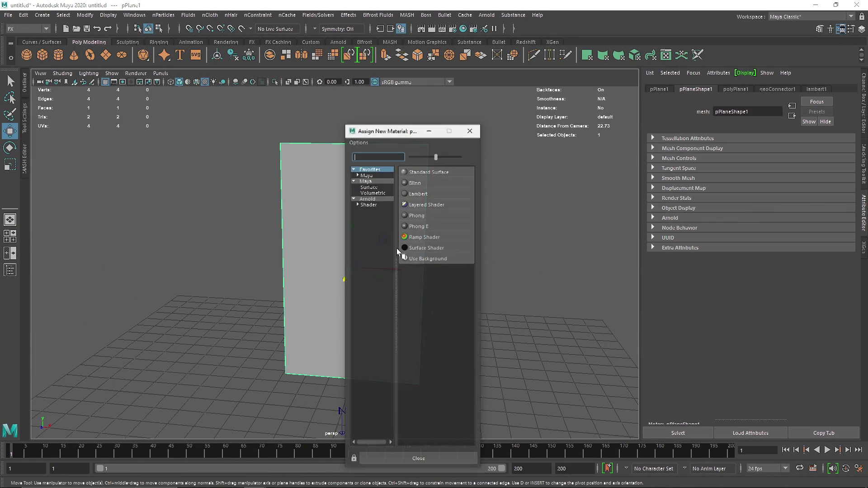
click(368, 205)
click(446, 292)
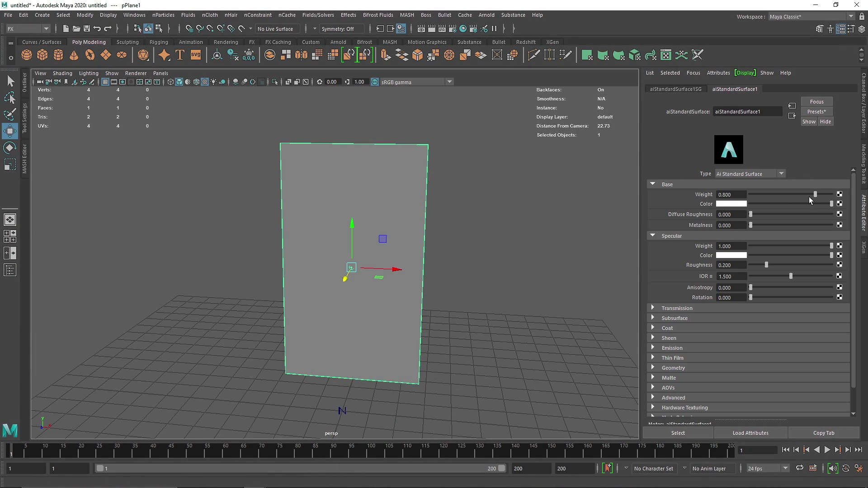
Step: Set the plane material's base weight to 1 and connect a File texture with the Mona Lisa image to its base colour
drag(808, 197, 821, 201)
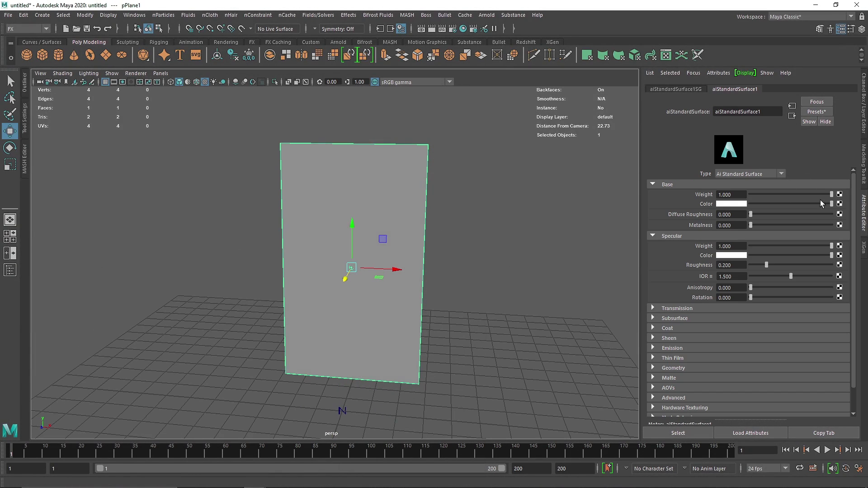
click(840, 214)
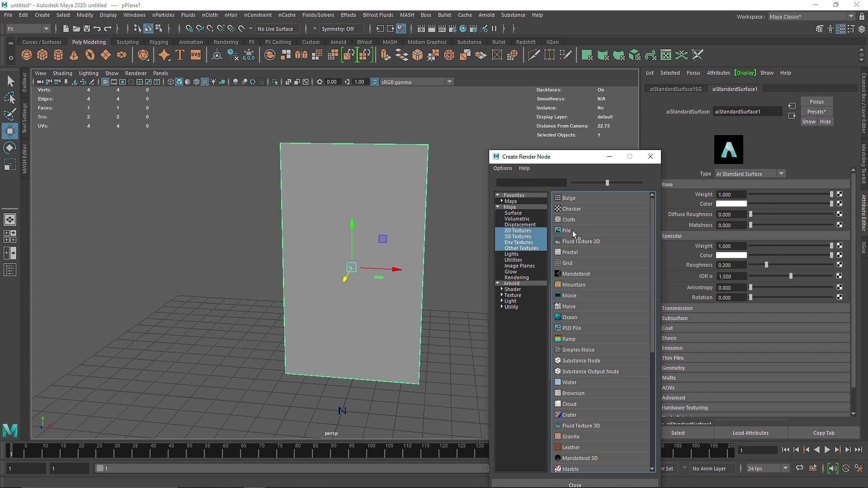
click(572, 231)
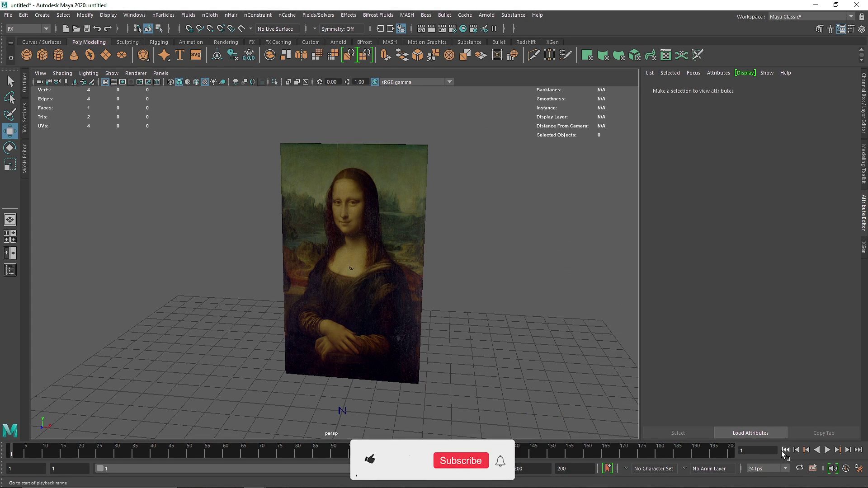
Step: Replay the simulation from the first frame and inspect the coloured particles over the textured plane
click(827, 449)
click(785, 450)
alt+drag(452, 310, 460, 300)
click(827, 450)
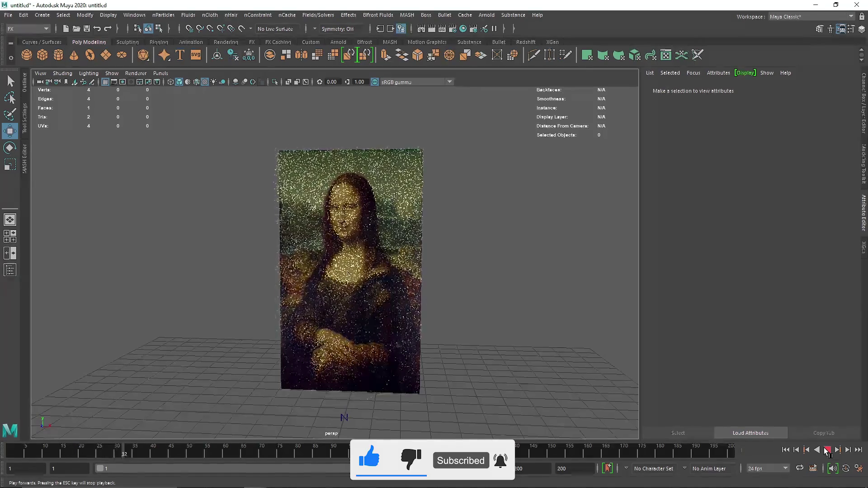
key(Escape)
alt+drag(450, 354, 454, 351)
alt+right_drag(454, 349, 388, 335)
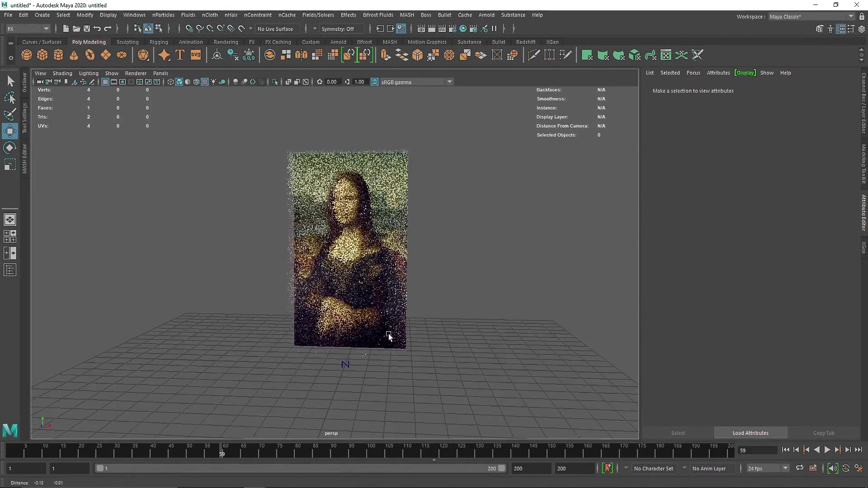
Step: Add a Turbulence field that affects the nParticles
alt+drag(371, 211, 312, 132)
click(327, 17)
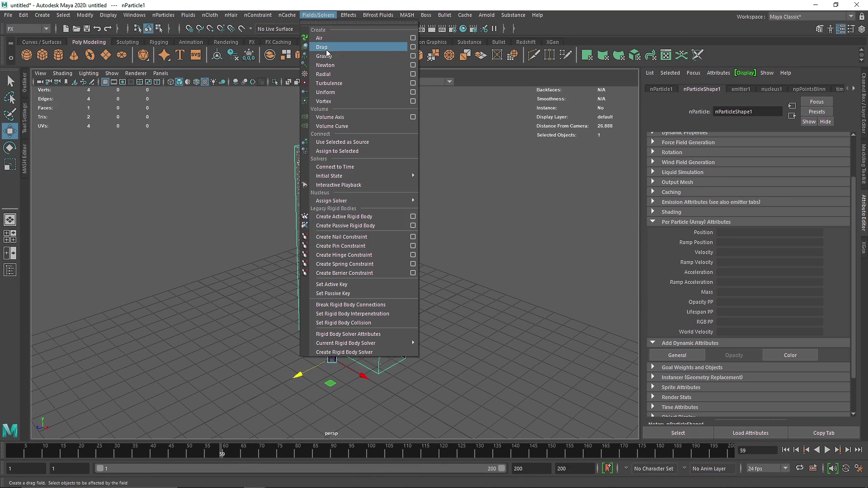
click(343, 85)
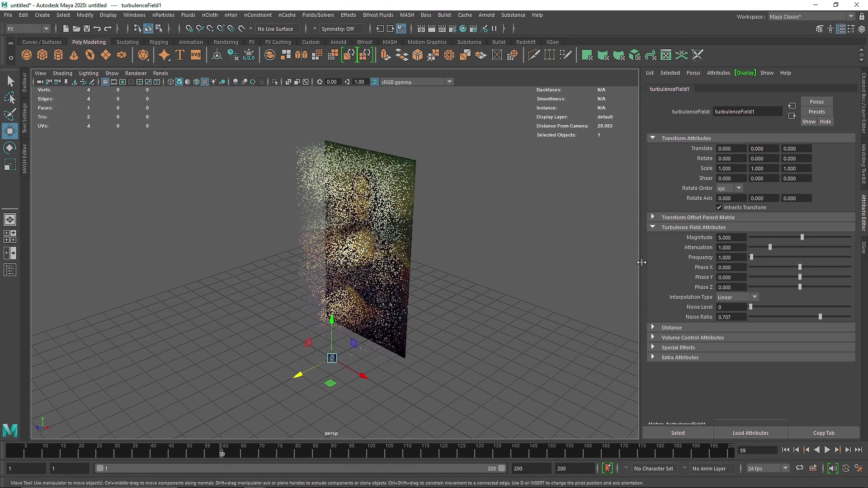
Step: Replay the simulation from the first frame to inspect the turbulence on the particles, and return to the first frame
click(785, 450)
click(827, 450)
alt+drag(496, 323, 533, 291)
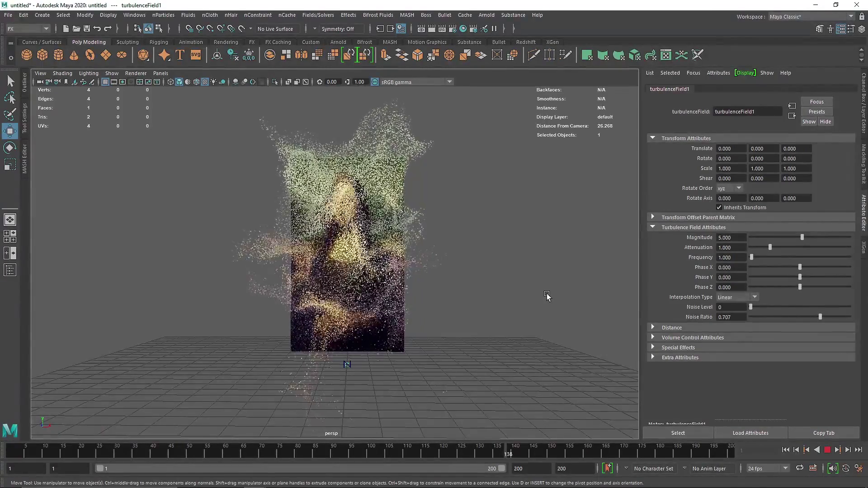
click(828, 450)
click(785, 450)
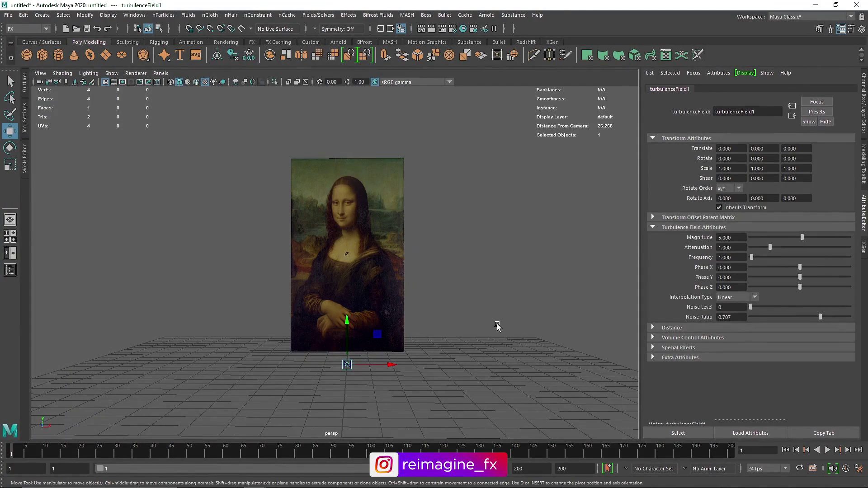
Step: Play the first frames of the simulation, then set the particles' nucleus gravity to 9.8
click(443, 198)
key(alt+v)
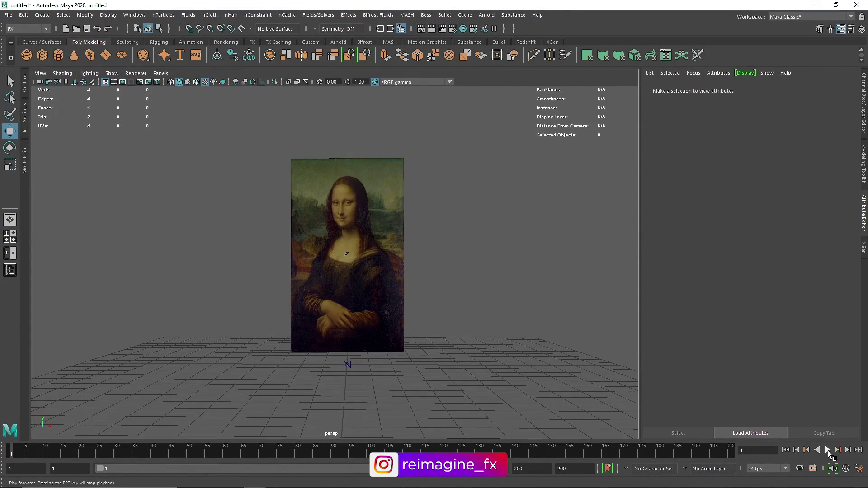
click(375, 353)
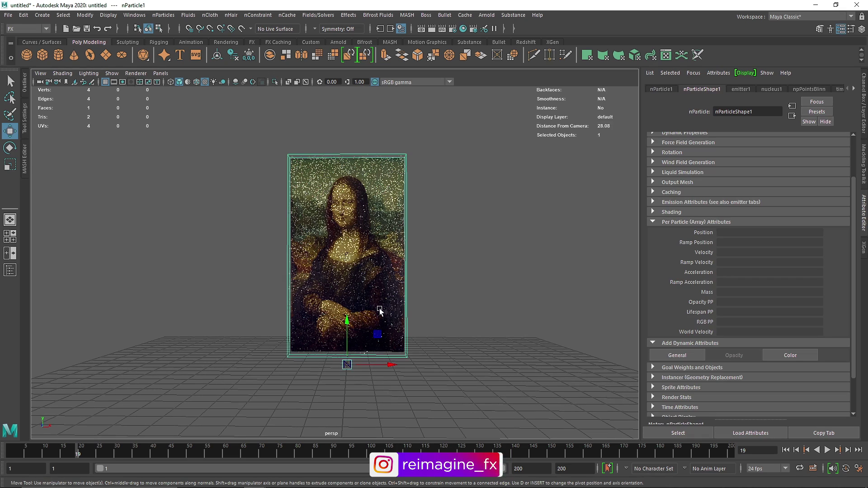
click(770, 90)
double_click(728, 246)
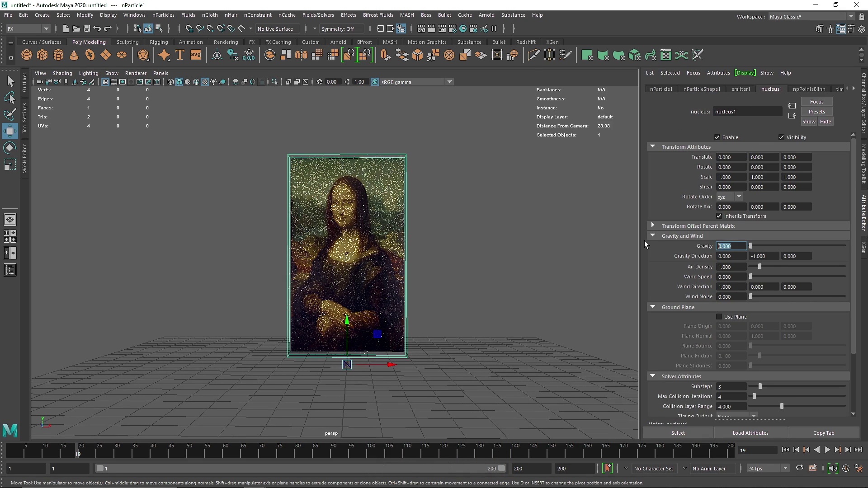
text(9.8)
key(Return)
Step: Create a polygon floor plane scaled uniformly by about 35 and make it a passive collider
mouse_move(509, 230)
alt+mouse_down()
mouse_move(475, 242)
mouse_move(502, 233)
alt+mouse_up()
click(106, 55)
key(r)
drag(340, 348, 866, 450)
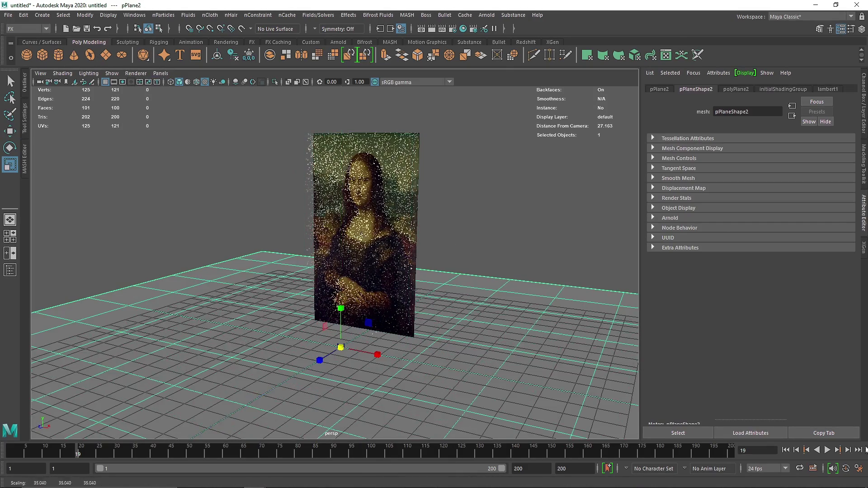
click(256, 17)
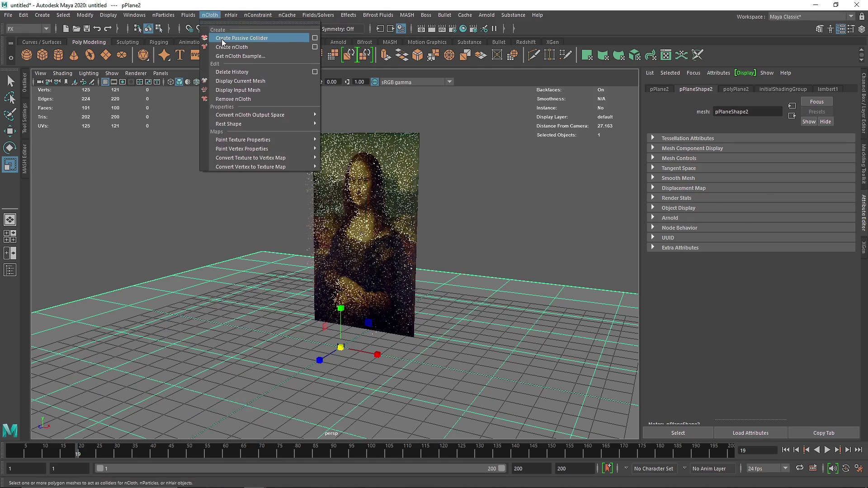
click(224, 37)
Step: Replay the simulation from the first frame and inspect up close how the particles land on the floor plane
scroll(470, 245, down, 3)
click(785, 450)
click(827, 450)
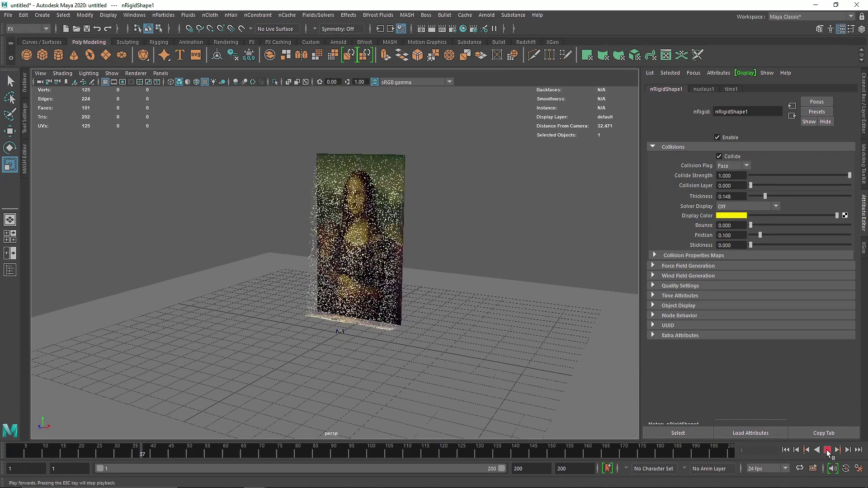
scroll(368, 348, up, 5)
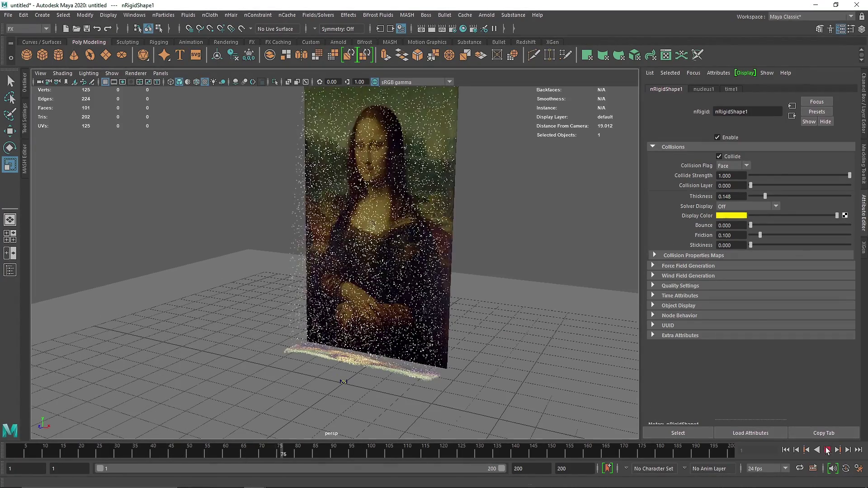
mouse_move(333, 362)
alt+mouse_down()
mouse_move(445, 378)
mouse_move(396, 269)
mouse_move(423, 273)
mouse_move(426, 305)
mouse_move(416, 297)
mouse_move(334, 356)
alt+mouse_up()
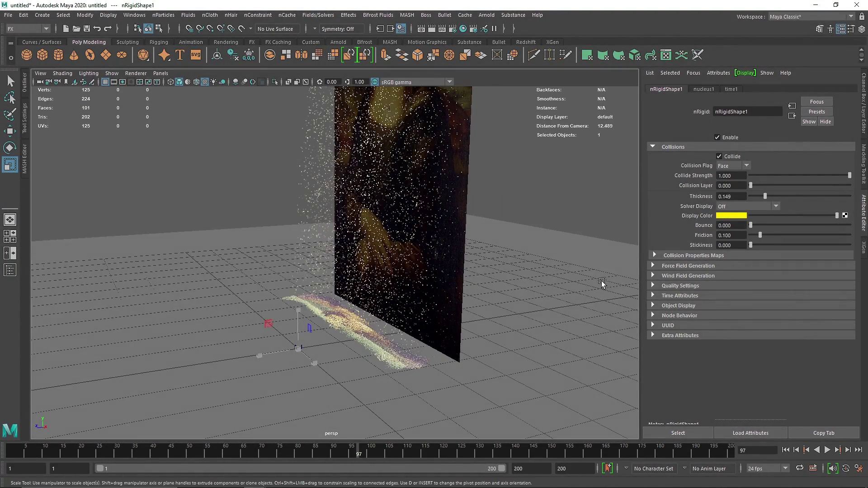
Step: Set the floor collider's Thickness to 0.02 with the solver display on Collision Thickness, and switch that display back to Off
click(731, 206)
click(736, 217)
alt+drag(500, 306, 311, 336)
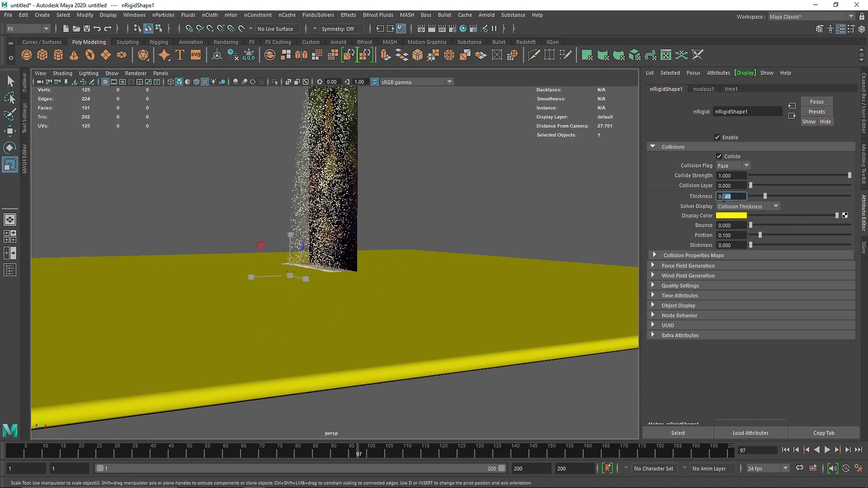
text(0.02)
key(Return)
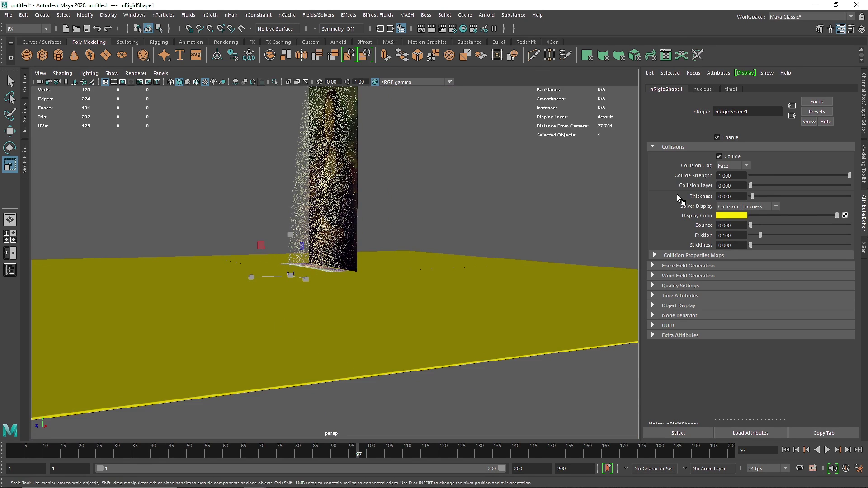
click(746, 206)
click(737, 209)
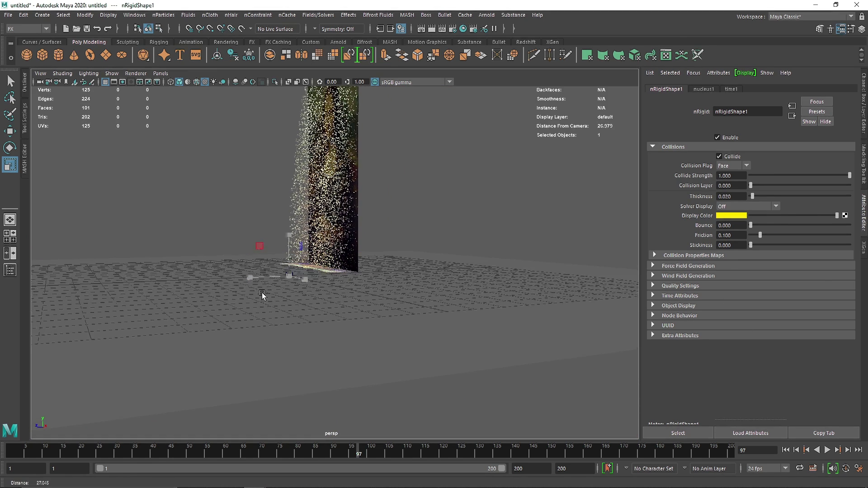
Step: Replay the simulation from the first frame and inspect the gap between the particles and the floor
alt+drag(406, 317, 379, 321)
click(785, 450)
click(826, 450)
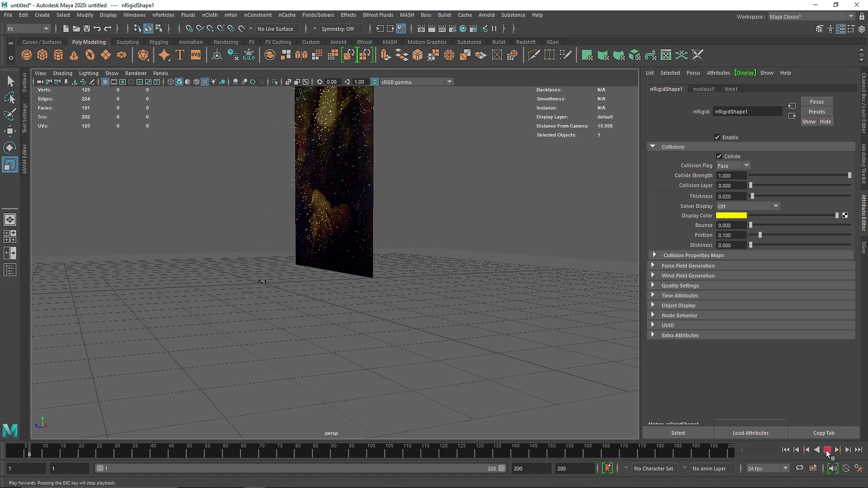
click(827, 450)
alt+drag(484, 291, 452, 316)
Step: Set the floor collider's Thickness to 0.01 and its Bounce to 0.8
click(471, 335)
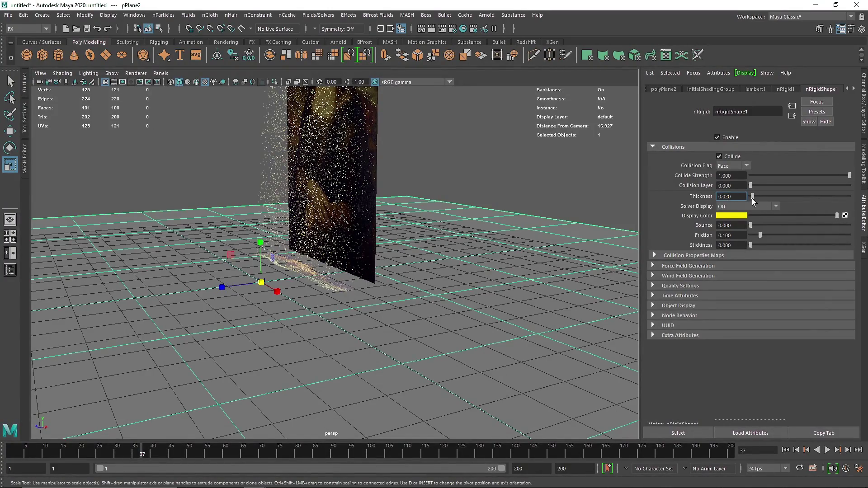
alt+drag(532, 275, 479, 269)
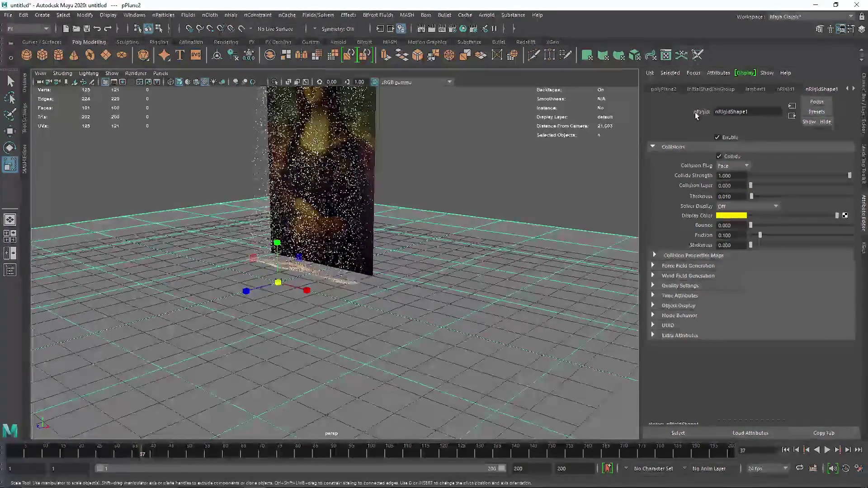
click(817, 88)
click(802, 87)
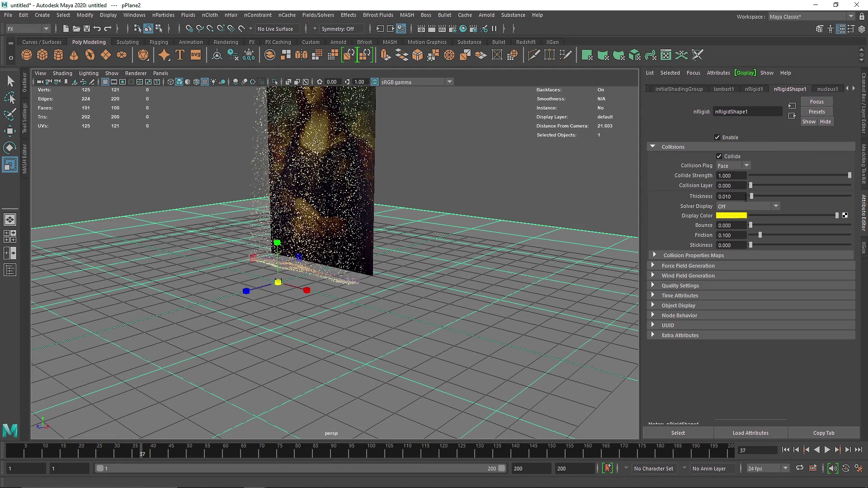
click(723, 225)
text(.8)
key(Return)
Step: Set the nucleus solver's Substeps to 8
click(820, 89)
click(724, 386)
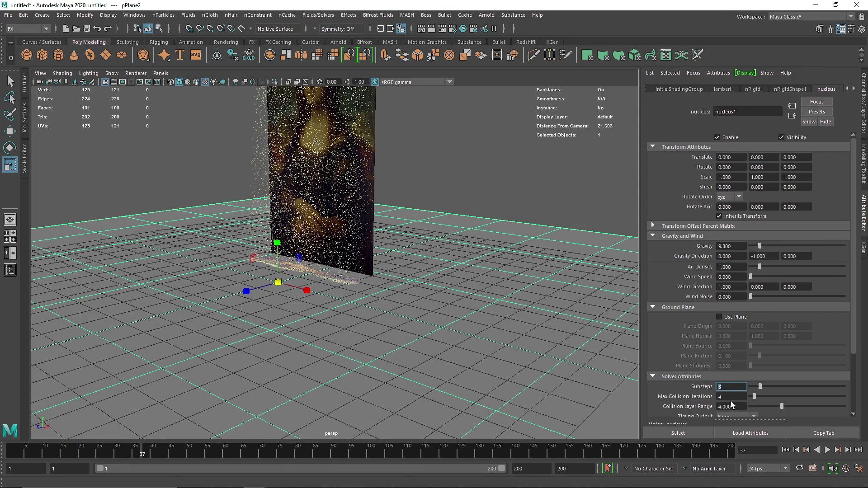
text(8)
key(Return)
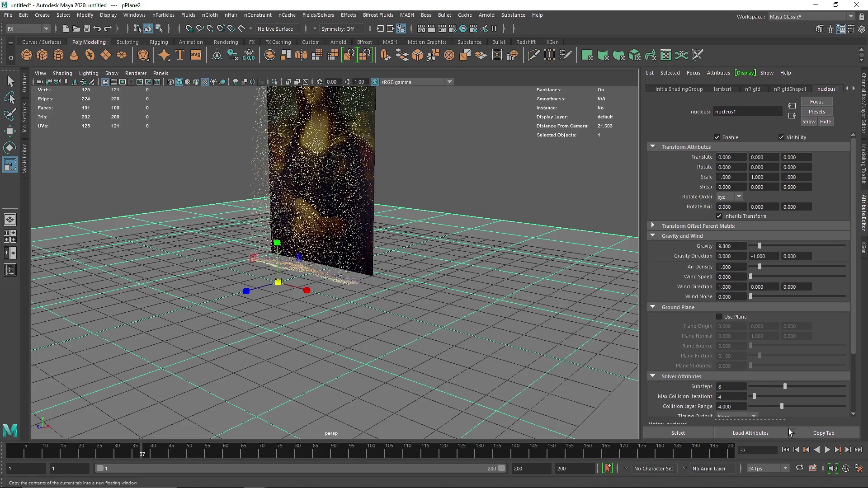
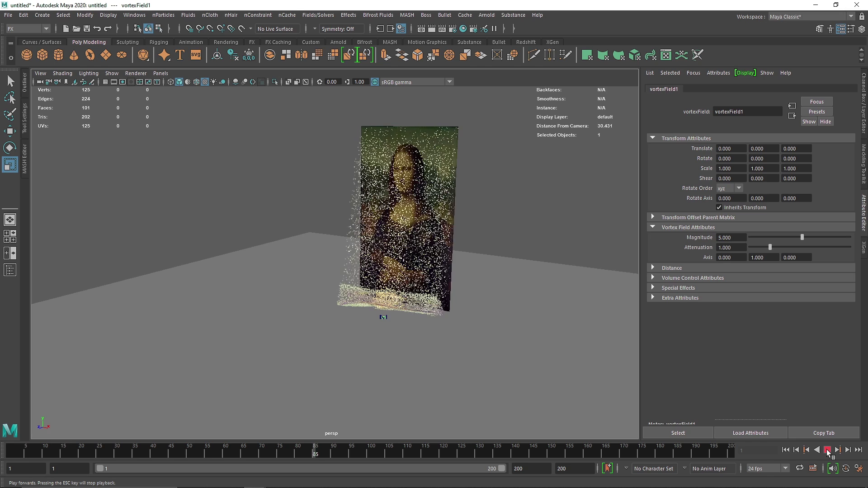
Step: Stop the playback and set the Vortex field's Magnitude to 15
key(Escape)
alt+drag(407, 253, 364, 257)
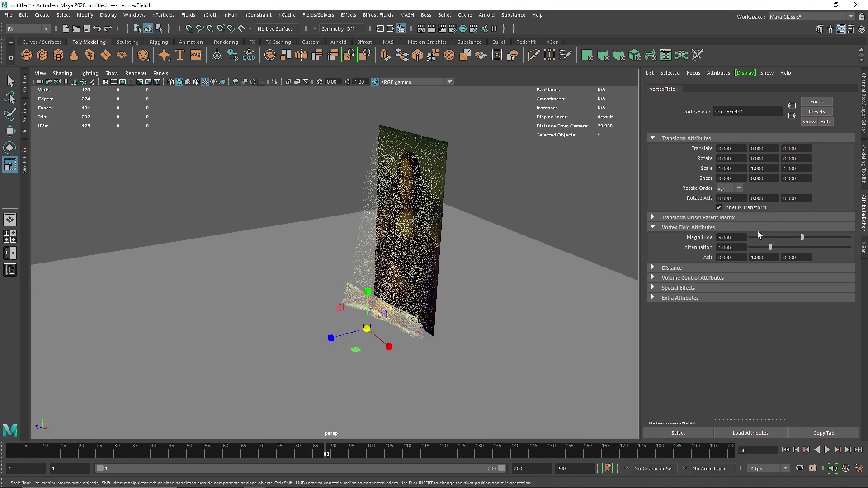
text(15)
key(Return)
Step: Replay the simulation to inspect the particles swirling in the Vortex field, and return to the first frame
click(785, 450)
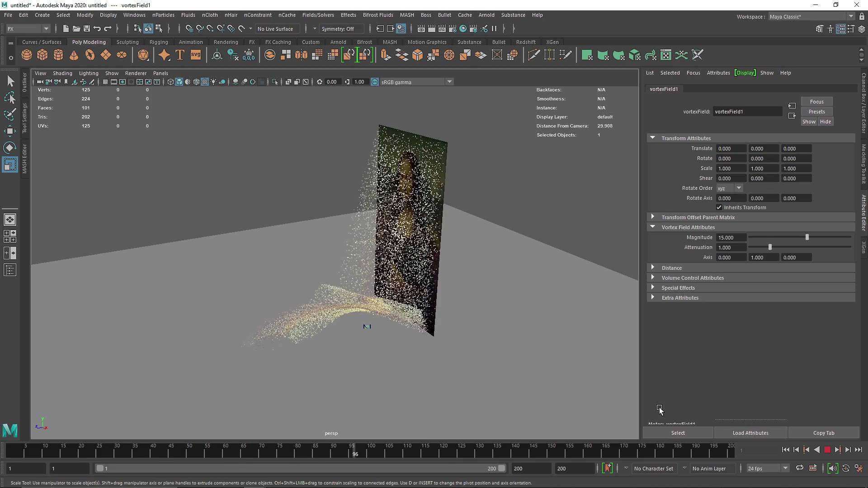
key(Escape)
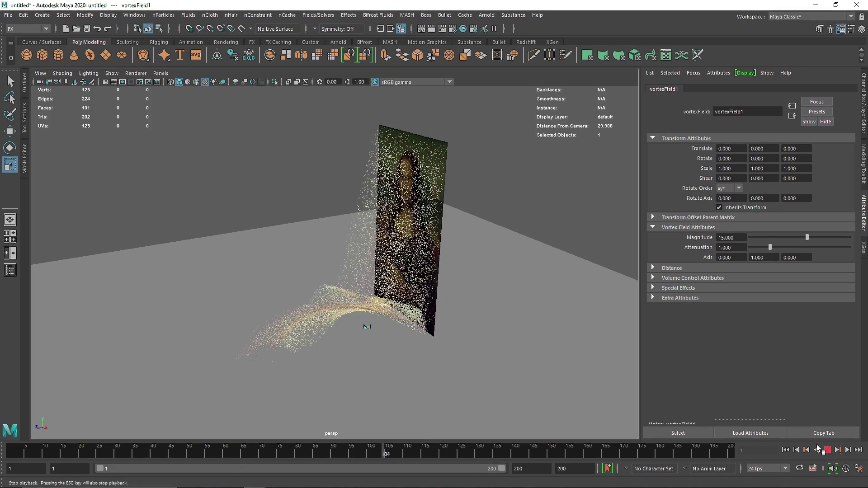
alt+drag(255, 312, 341, 315)
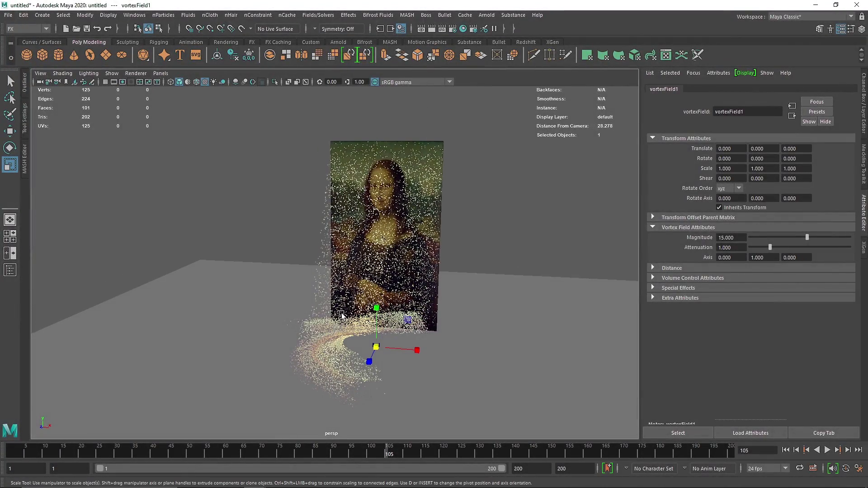
click(787, 450)
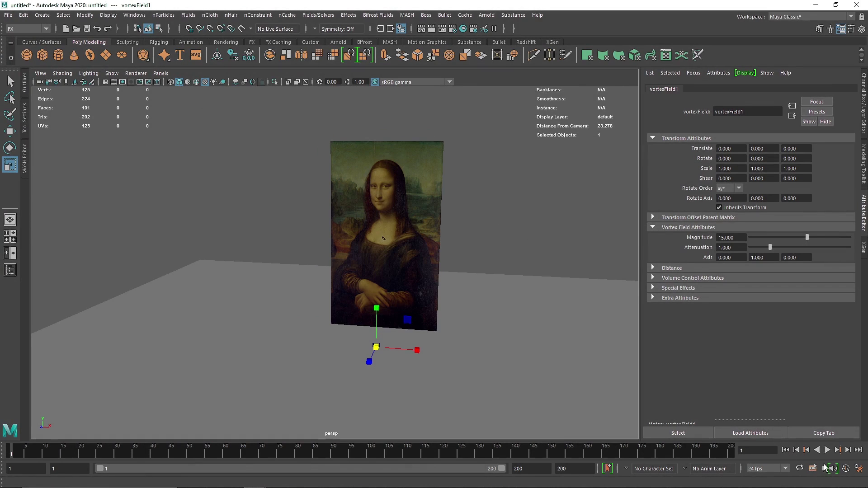
click(828, 450)
click(787, 450)
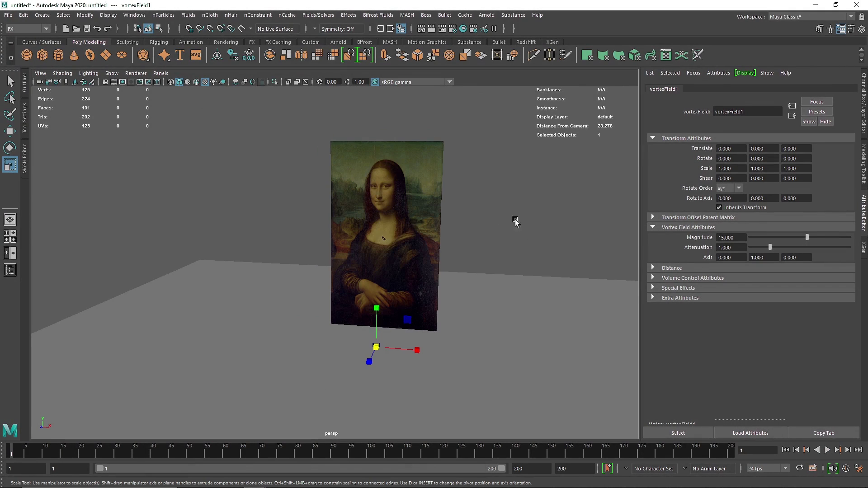
Step: Turn off the Mona Lisa plane's Visibility in its Object Display attributes and play the particles alone
click(426, 168)
click(686, 219)
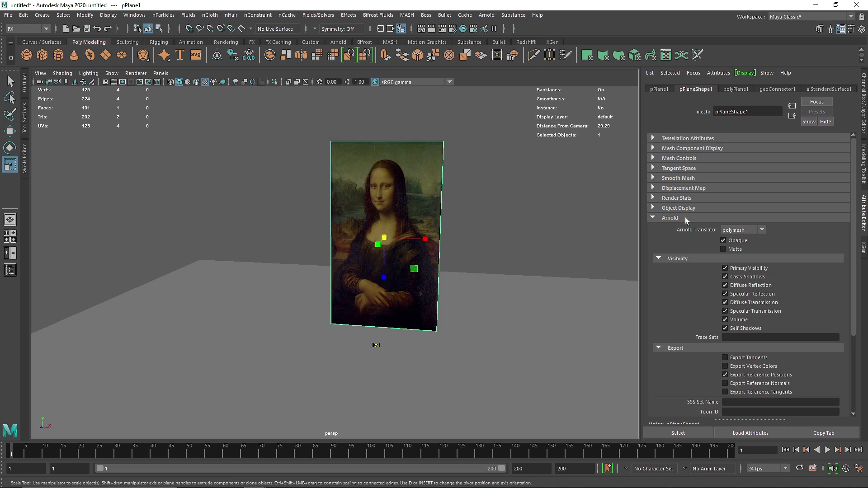
click(684, 218)
click(683, 209)
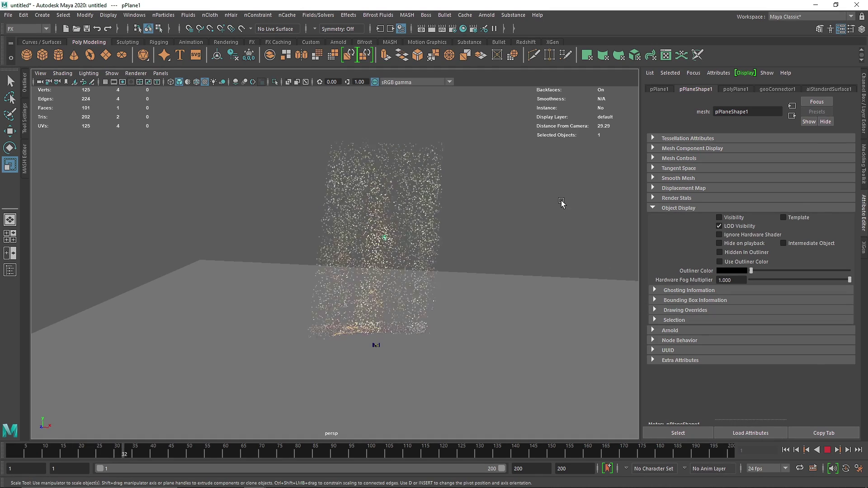
click(827, 450)
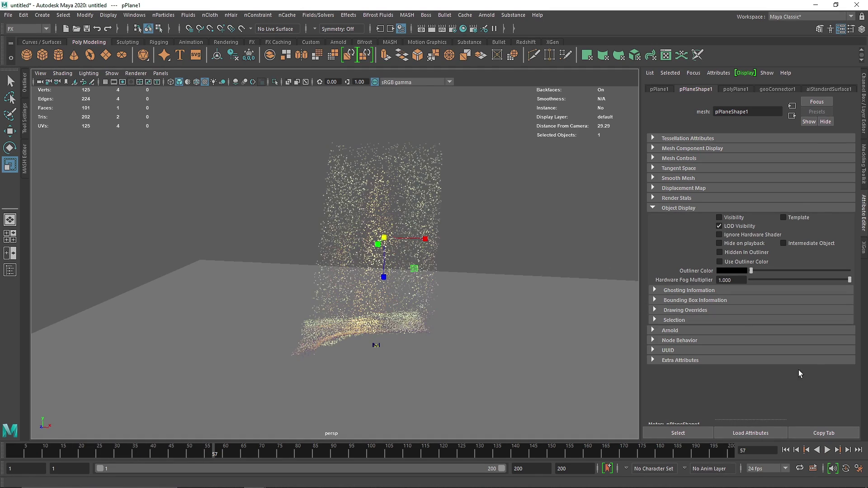
Step: Set the nucleus gravity to 0 and replay the simulation from the first frame to inspect the particles in the Vortex field
click(424, 176)
click(770, 89)
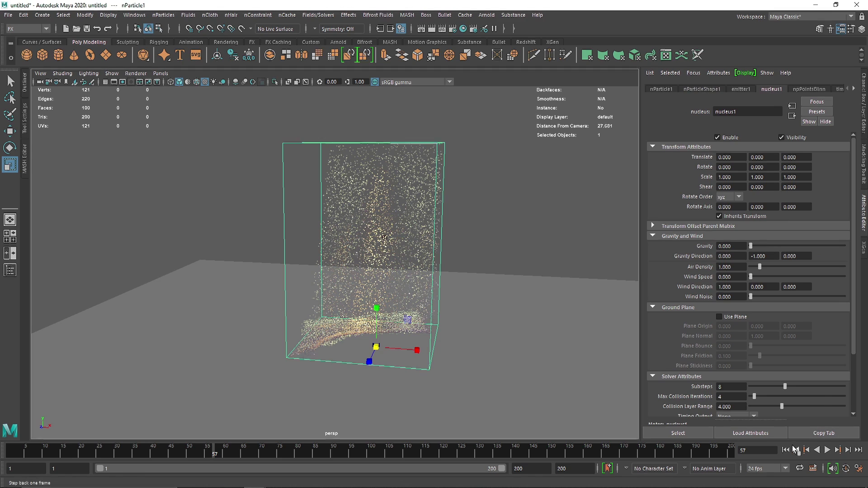
click(785, 450)
click(827, 450)
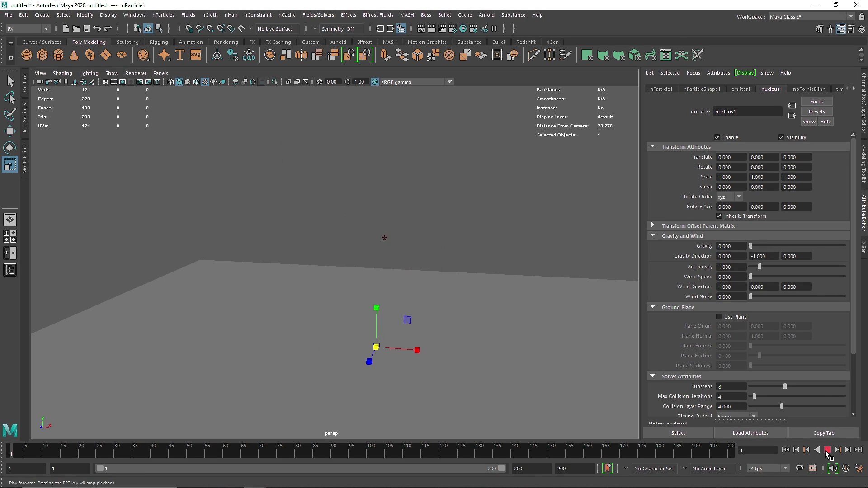
alt+drag(463, 324, 468, 314)
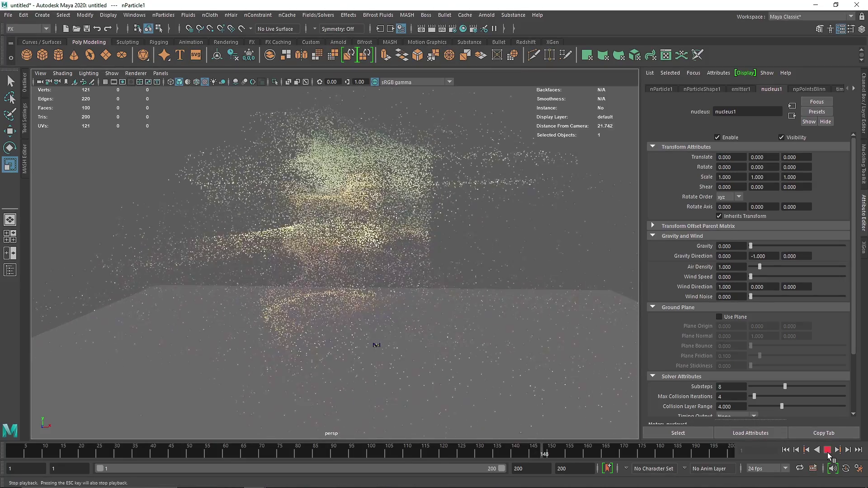
click(827, 451)
alt+drag(312, 305, 360, 255)
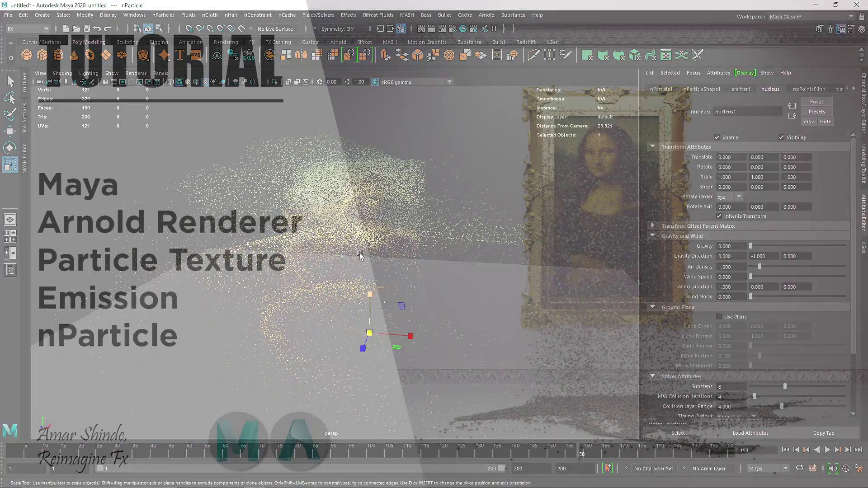